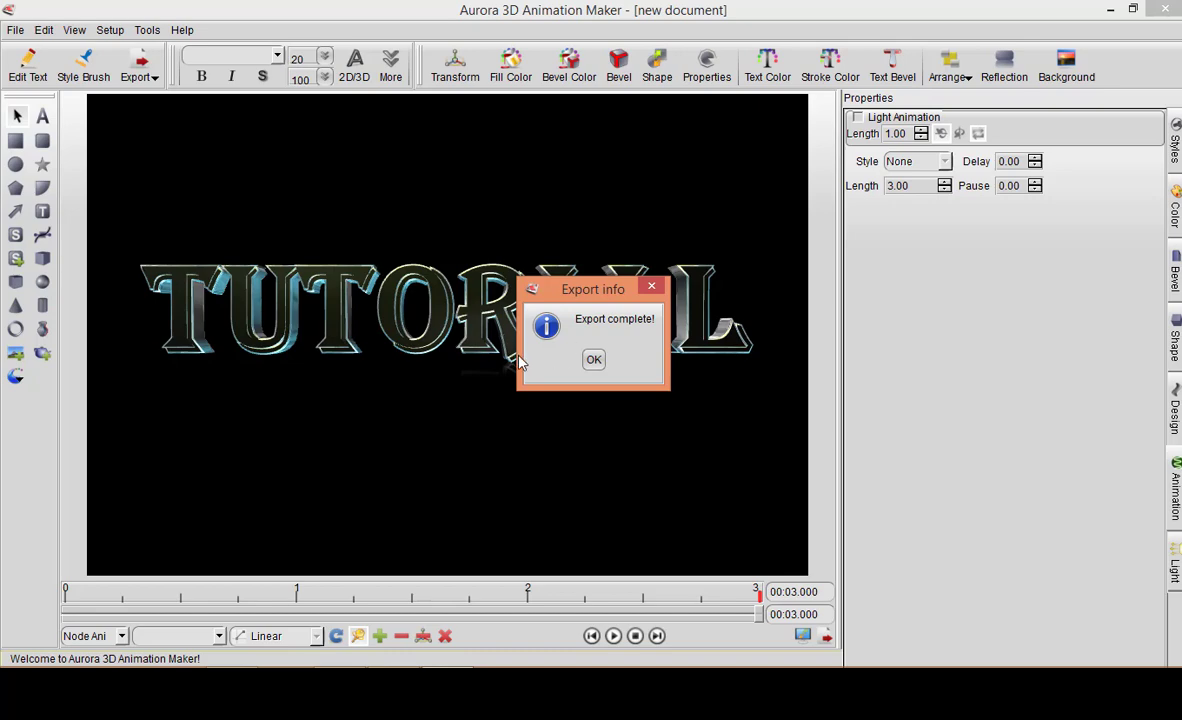
Dismiss the export notice, open CyberLink PowerDirector 15 from the desktop, and close its update and activation notices.
{"action": "left_click", "coordinate": [592, 361]}
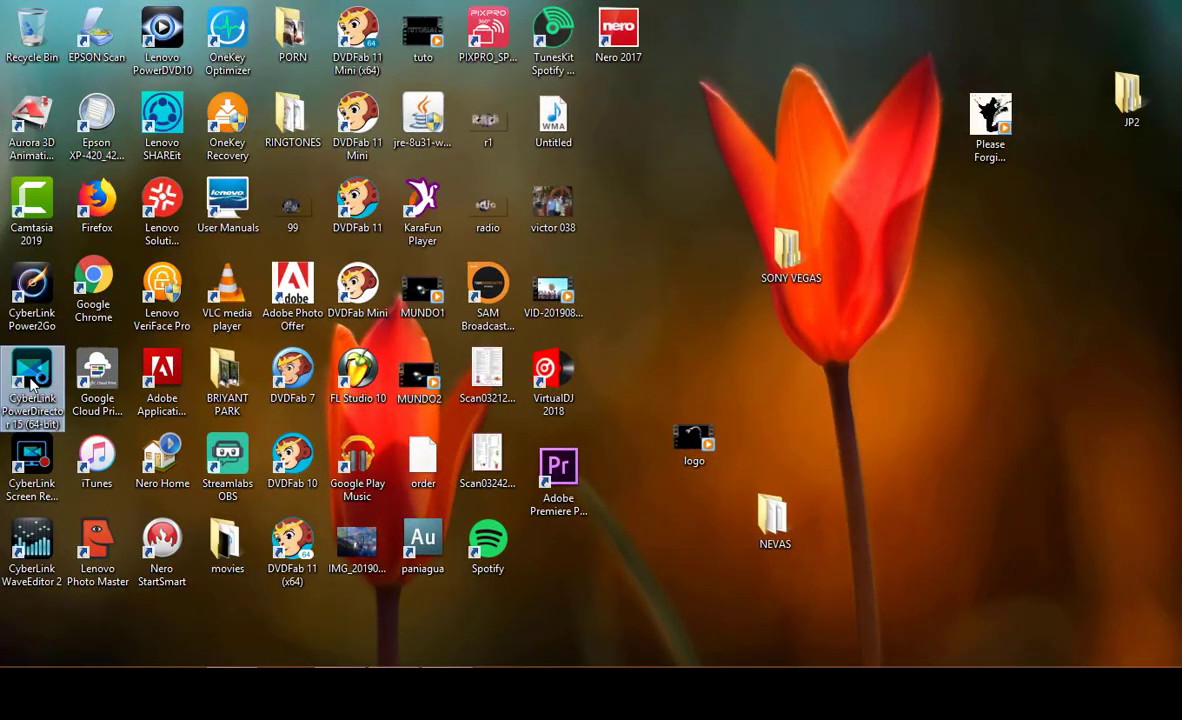
{"action": "double_click", "coordinate": [33, 385]}
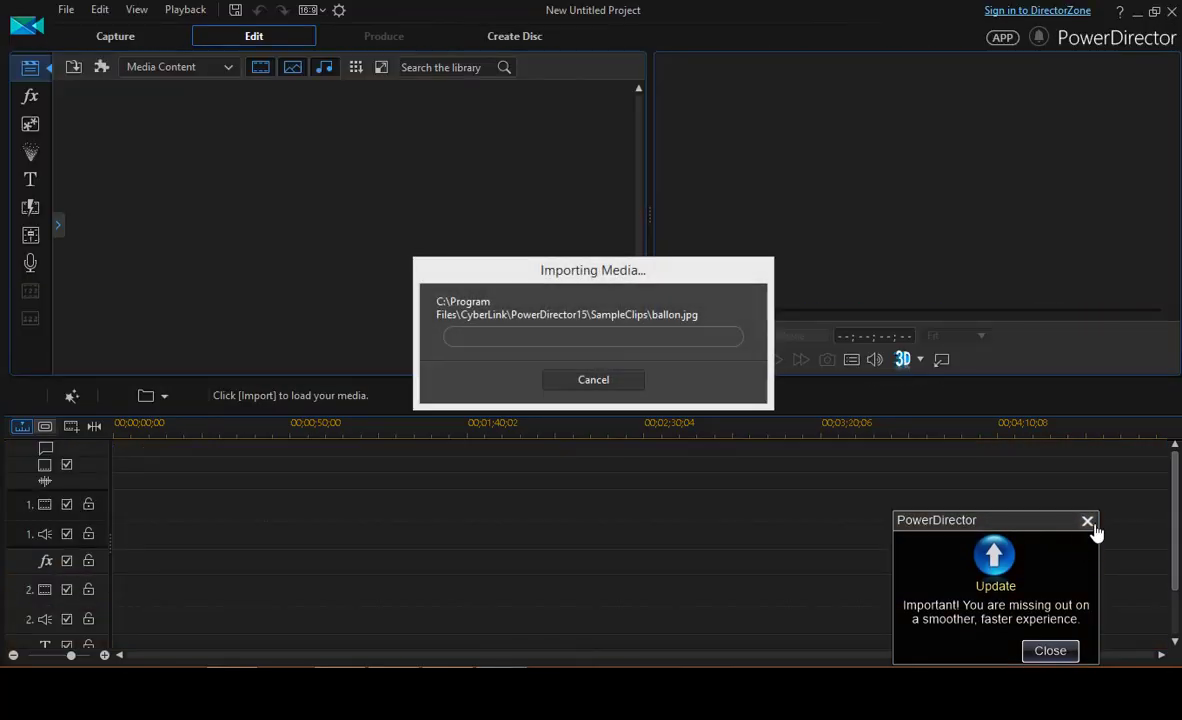
{"action": "left_click", "coordinate": [1087, 521]}
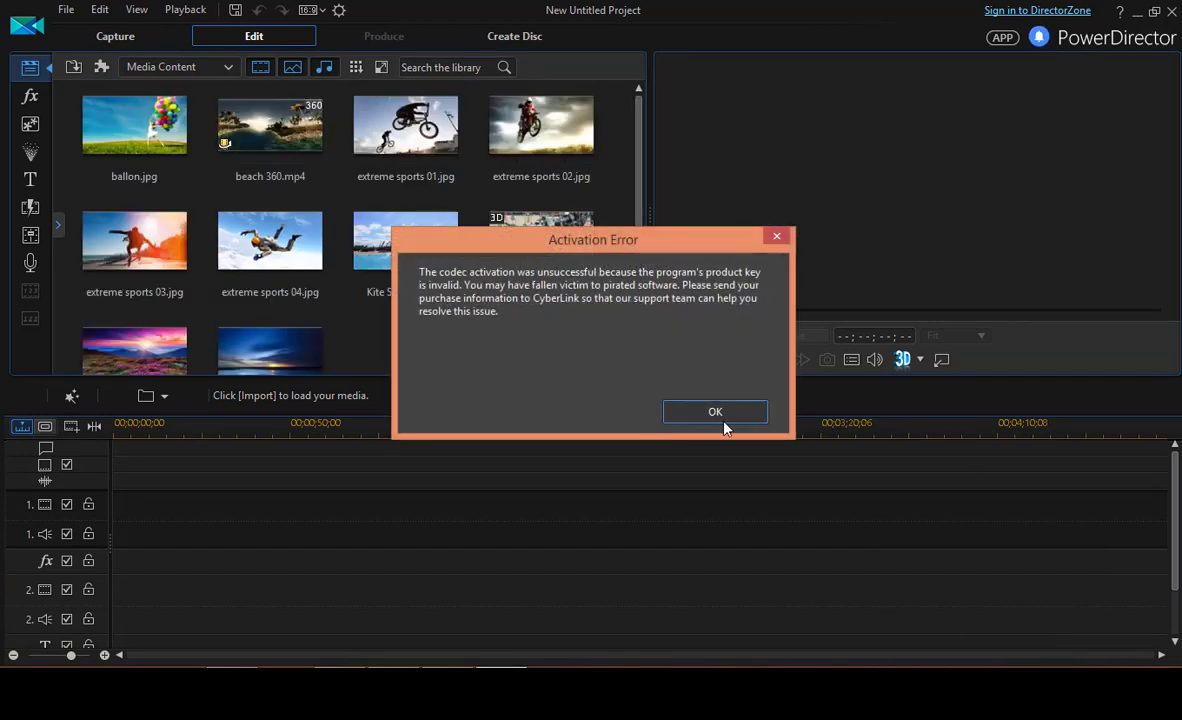
{"action": "left_click", "coordinate": [722, 416]}
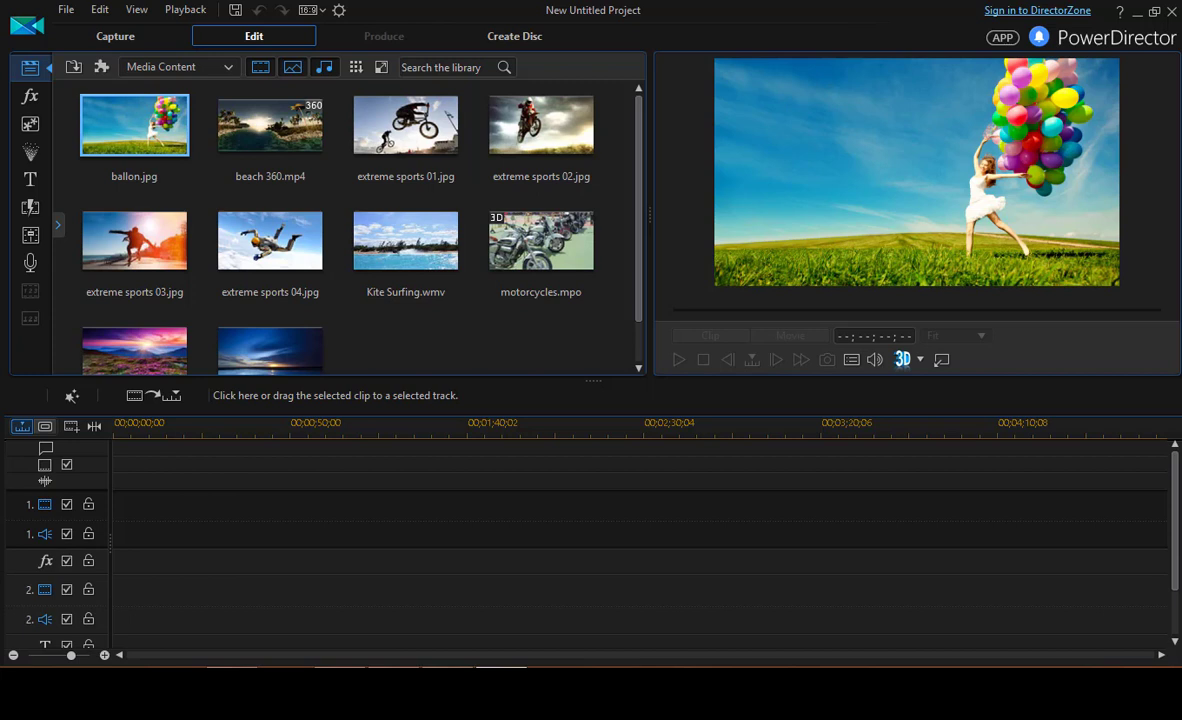
Add the AndroVid_join_5241 video to the media library, preview it briefly, and place it at the start of video track 1.
{"action": "left_click_drag", "start_coordinate": [511, 345], "coordinate": [509, 340]}
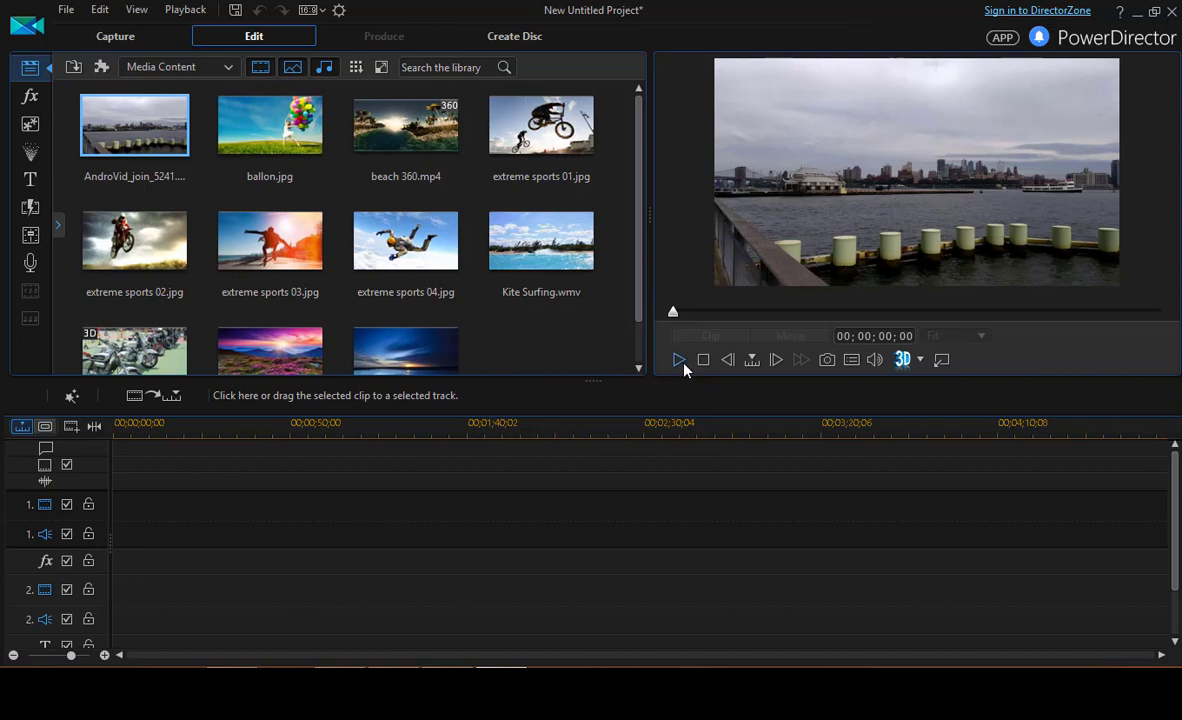
{"action": "left_click", "coordinate": [680, 362]}
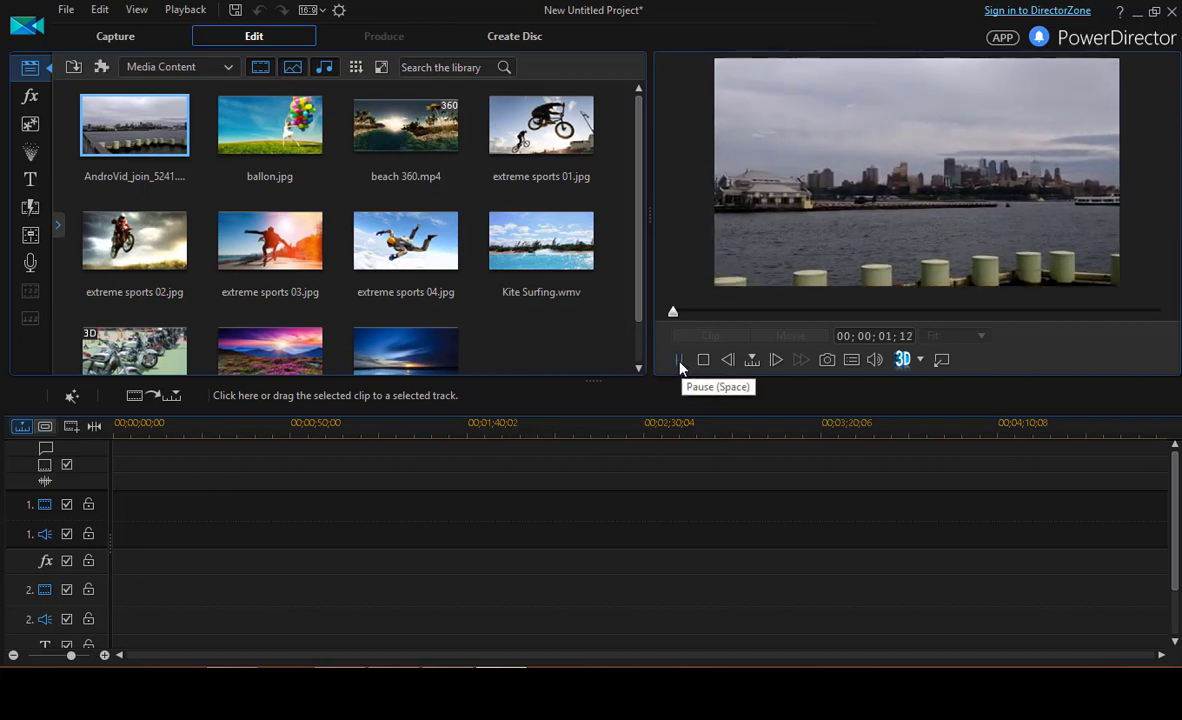
{"action": "left_click", "coordinate": [680, 362]}
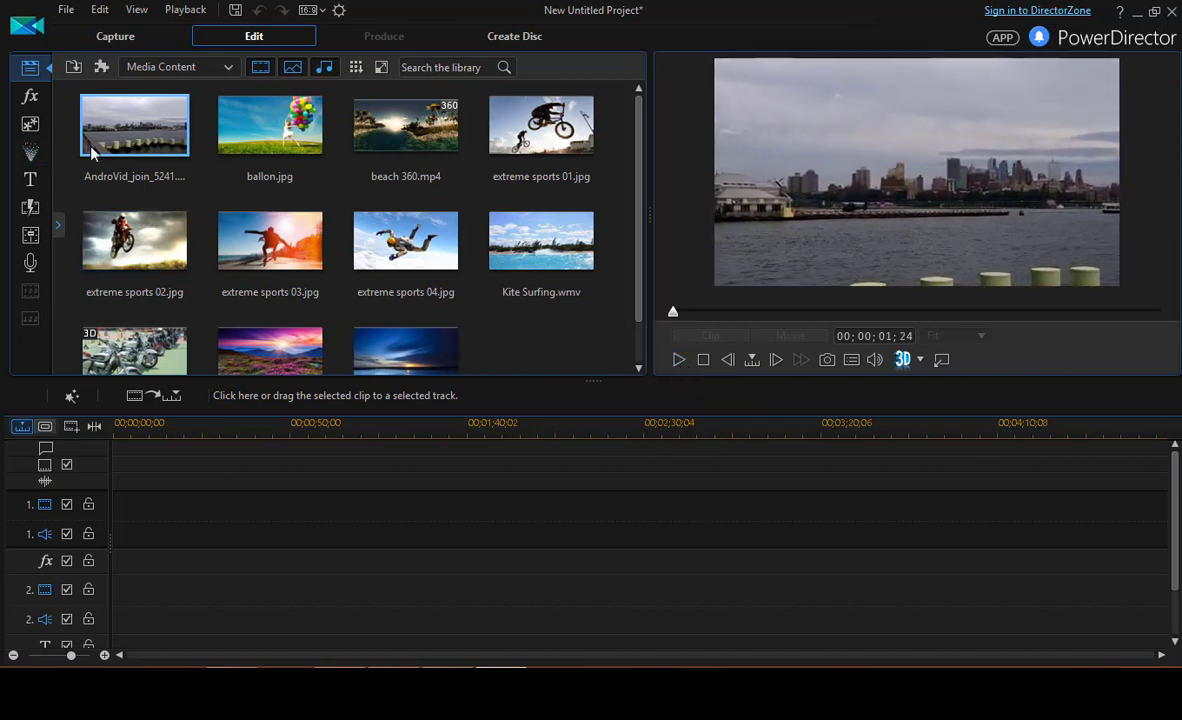
{"action": "left_click_drag", "start_coordinate": [91, 150], "coordinate": [115, 518]}
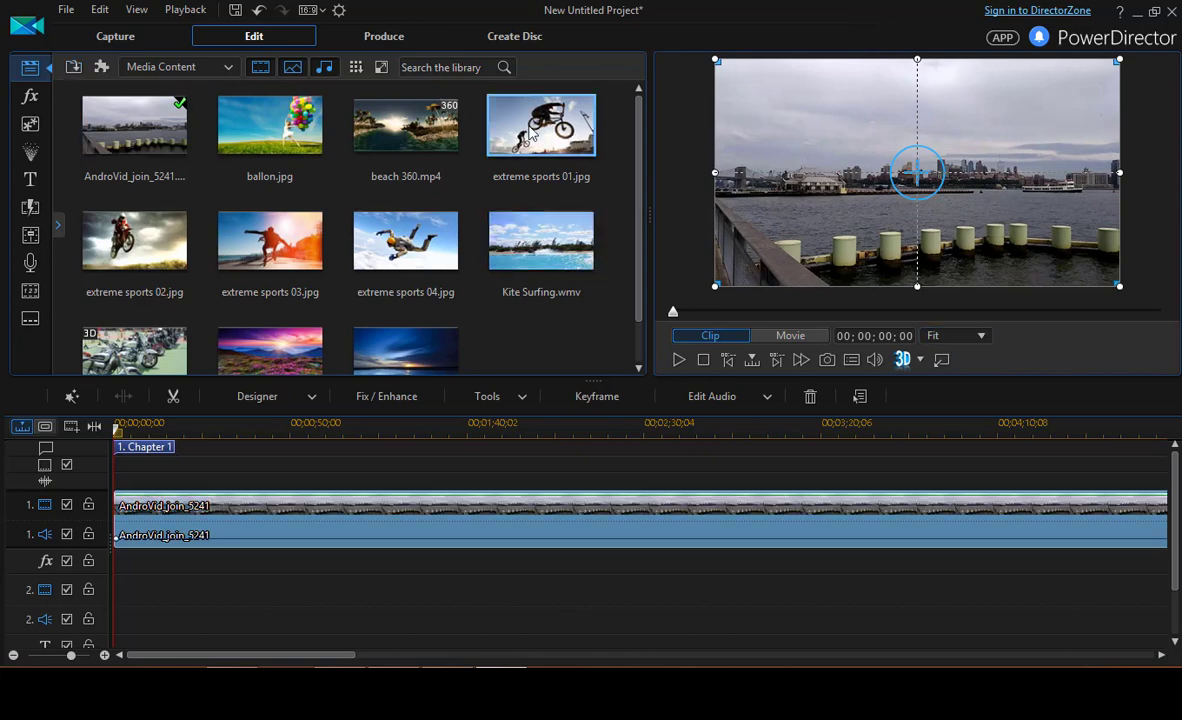
Start a media file import from the Desktop folder with tuto.avi as the file name.
{"action": "left_click", "coordinate": [73, 69]}
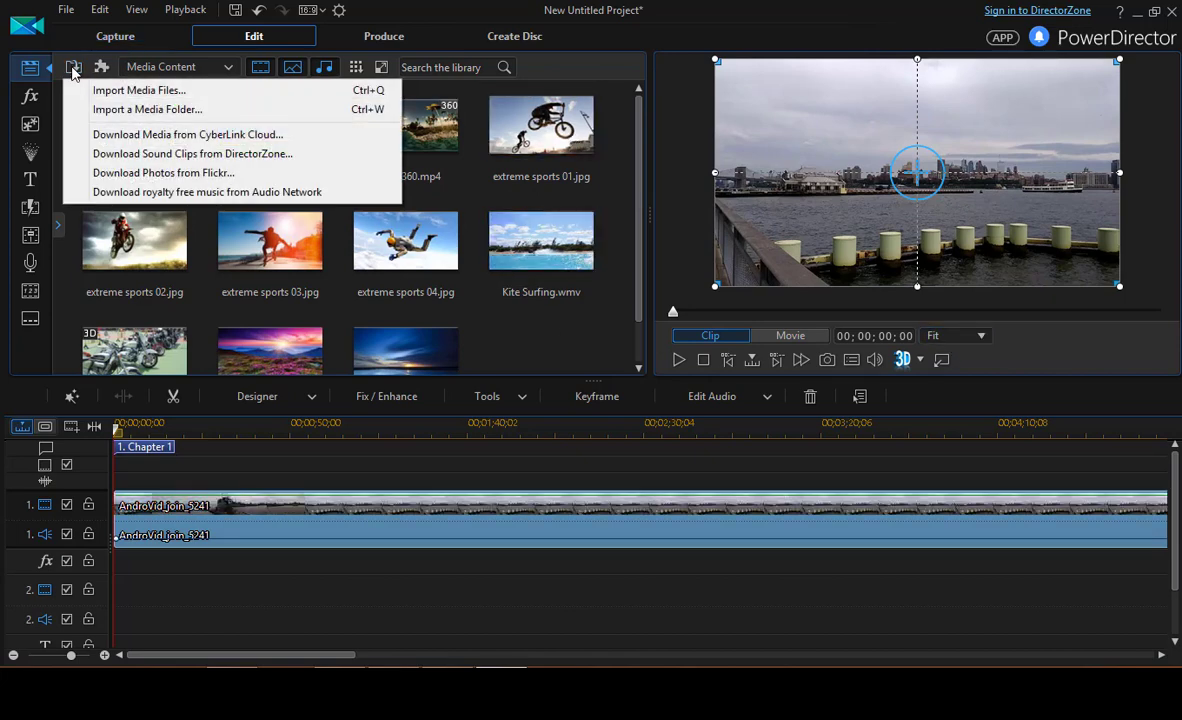
{"action": "left_click", "coordinate": [163, 90]}
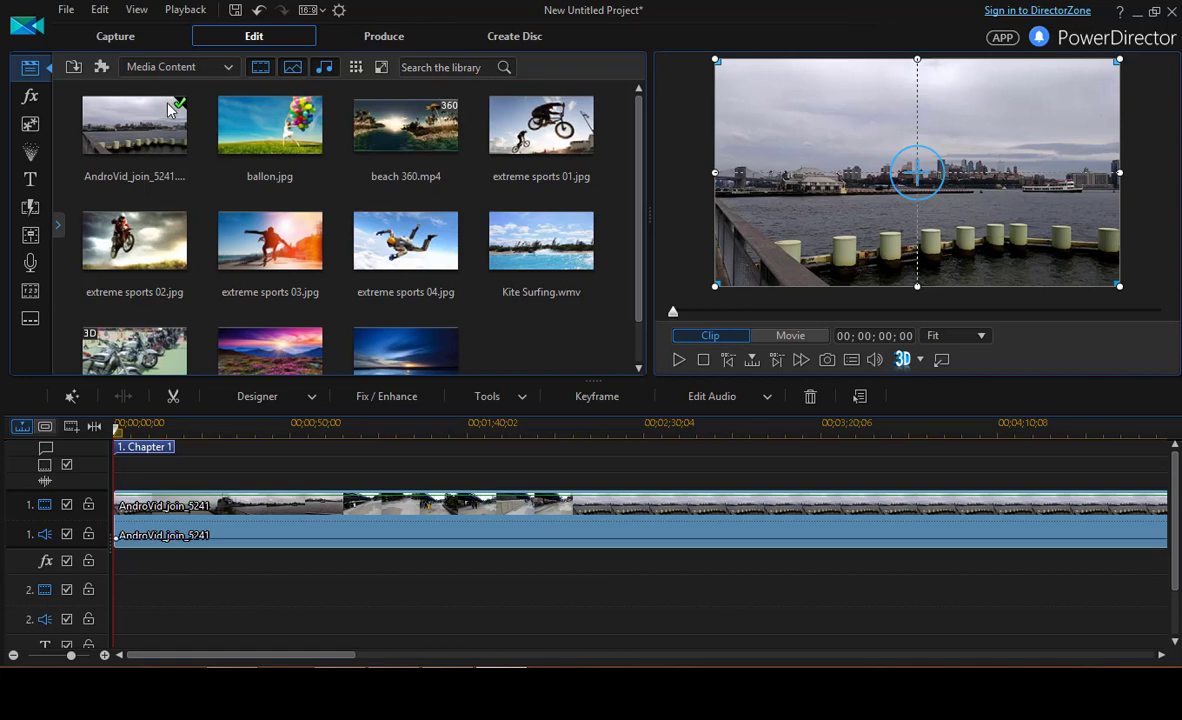
{"action": "key", "text": "ctrl+q"}
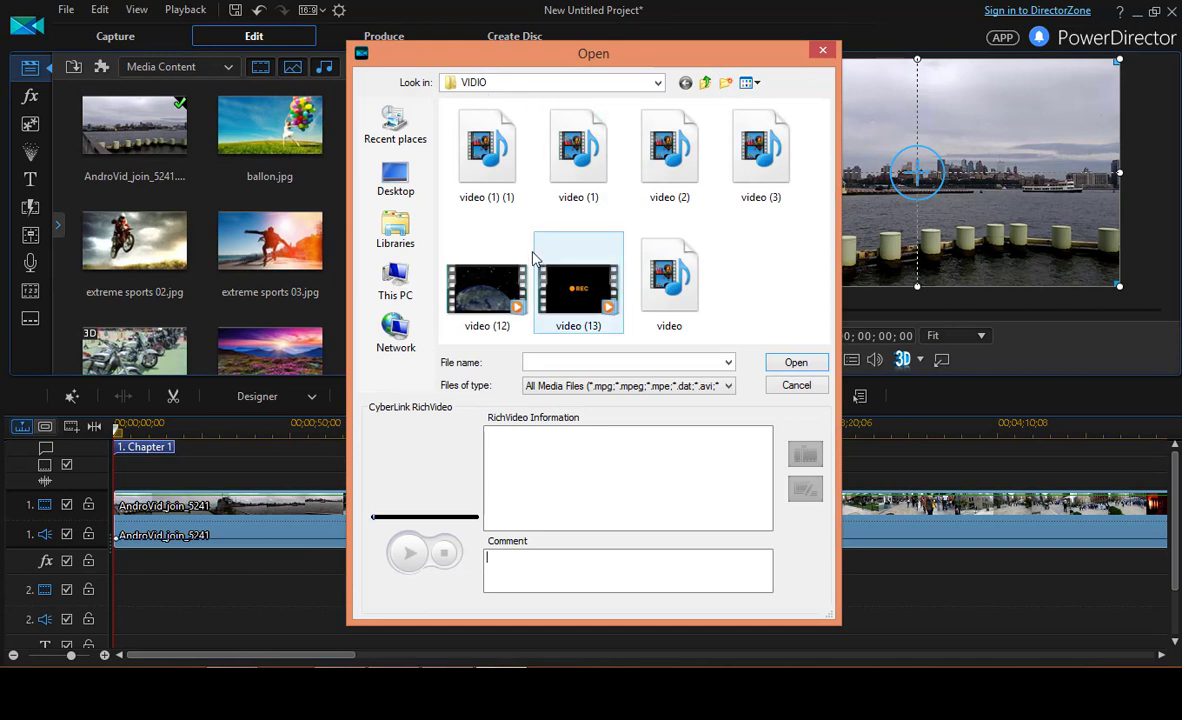
{"action": "left_click", "coordinate": [398, 176]}
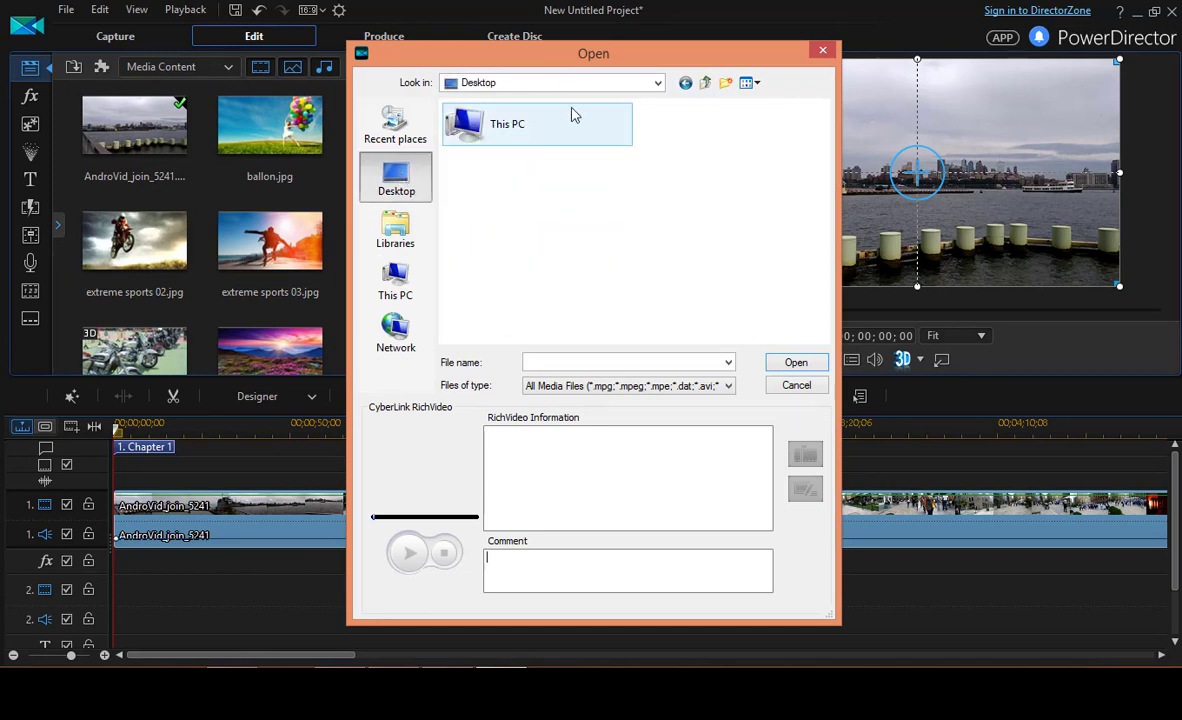
{"action": "left_click", "coordinate": [614, 360]}
{"action": "type", "text": "y"}
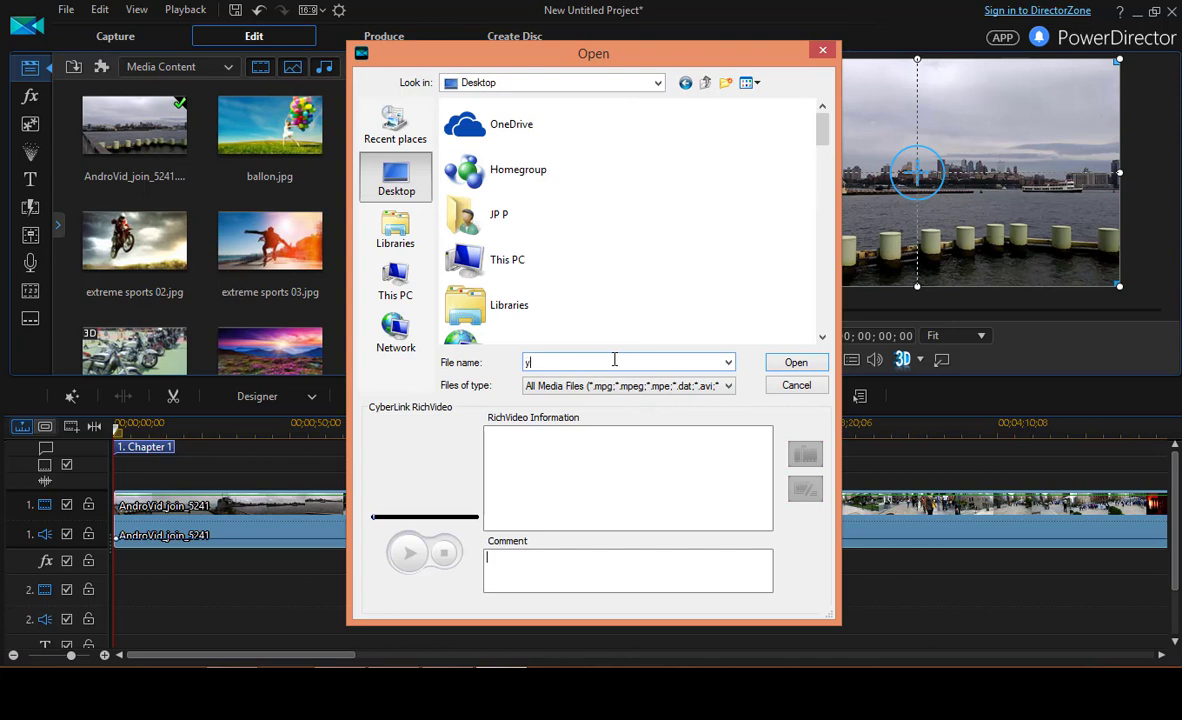
{"action": "type", "text": "uy"}
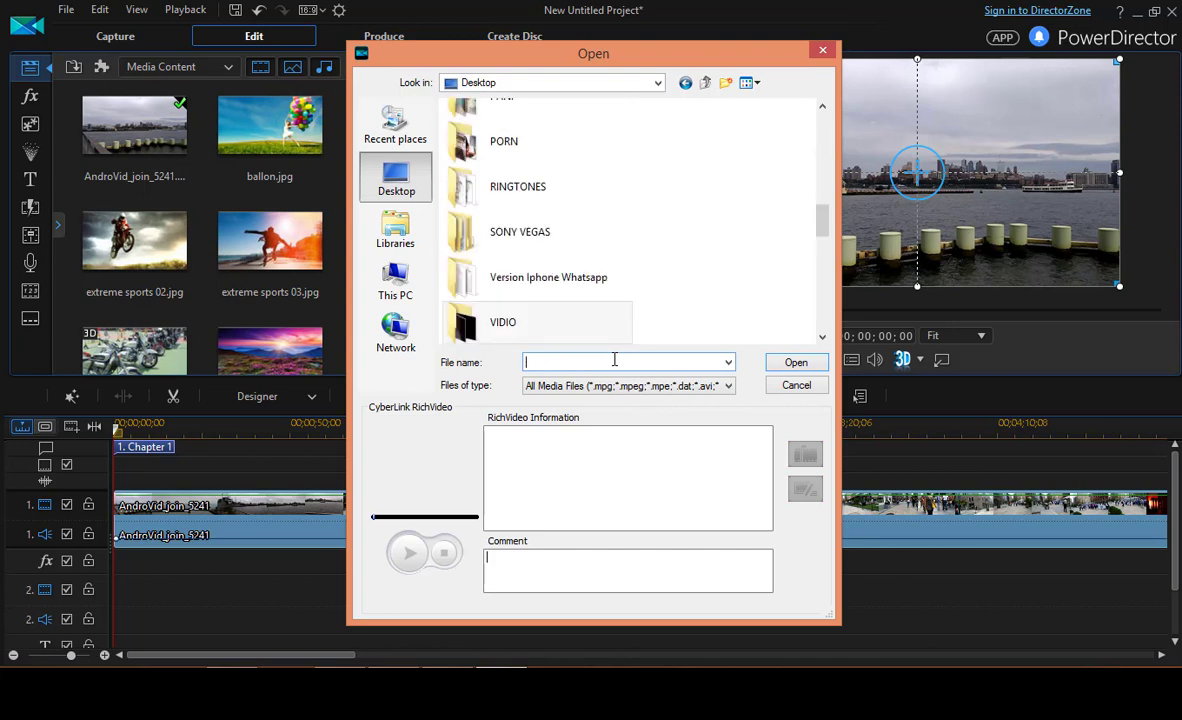
{"action": "type", "text": "tut"}
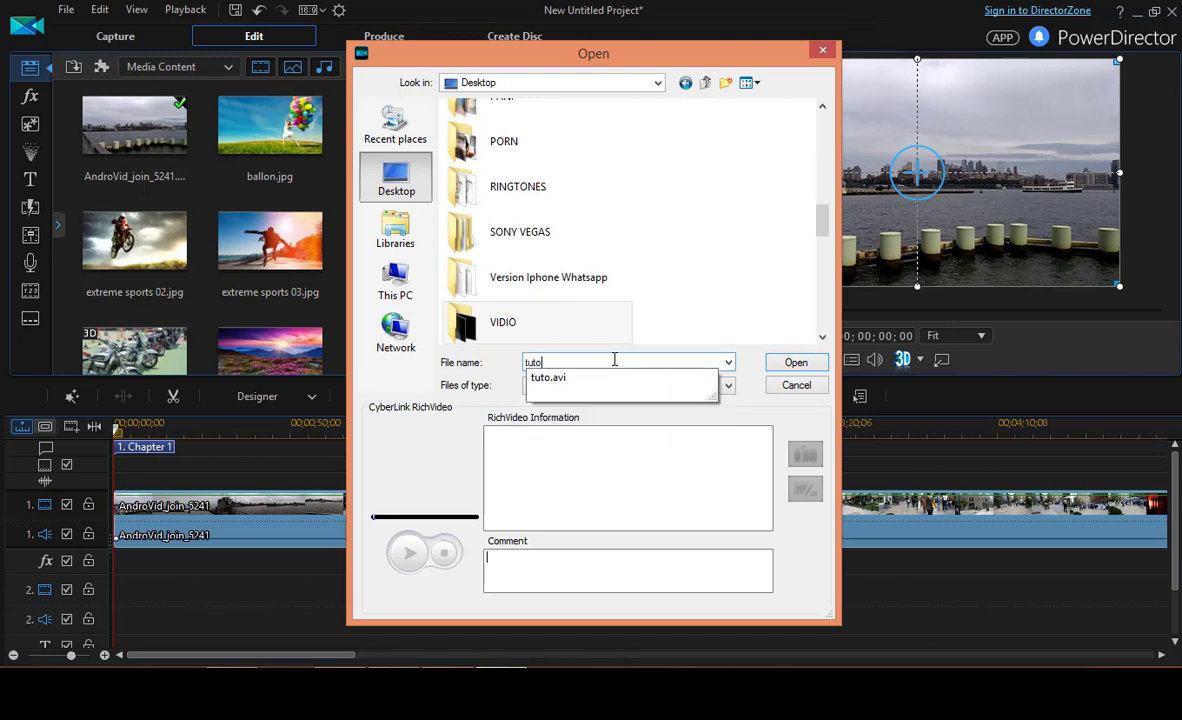
{"action": "type", "text": "o"}
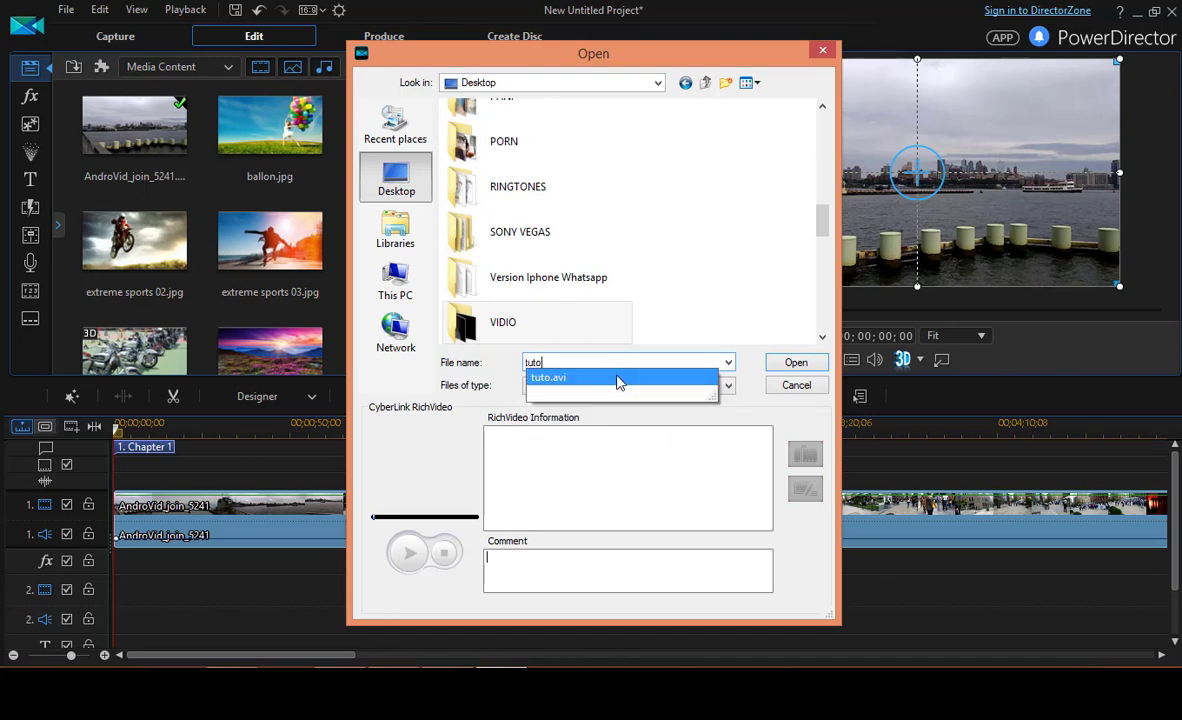
{"action": "left_click", "coordinate": [623, 377]}
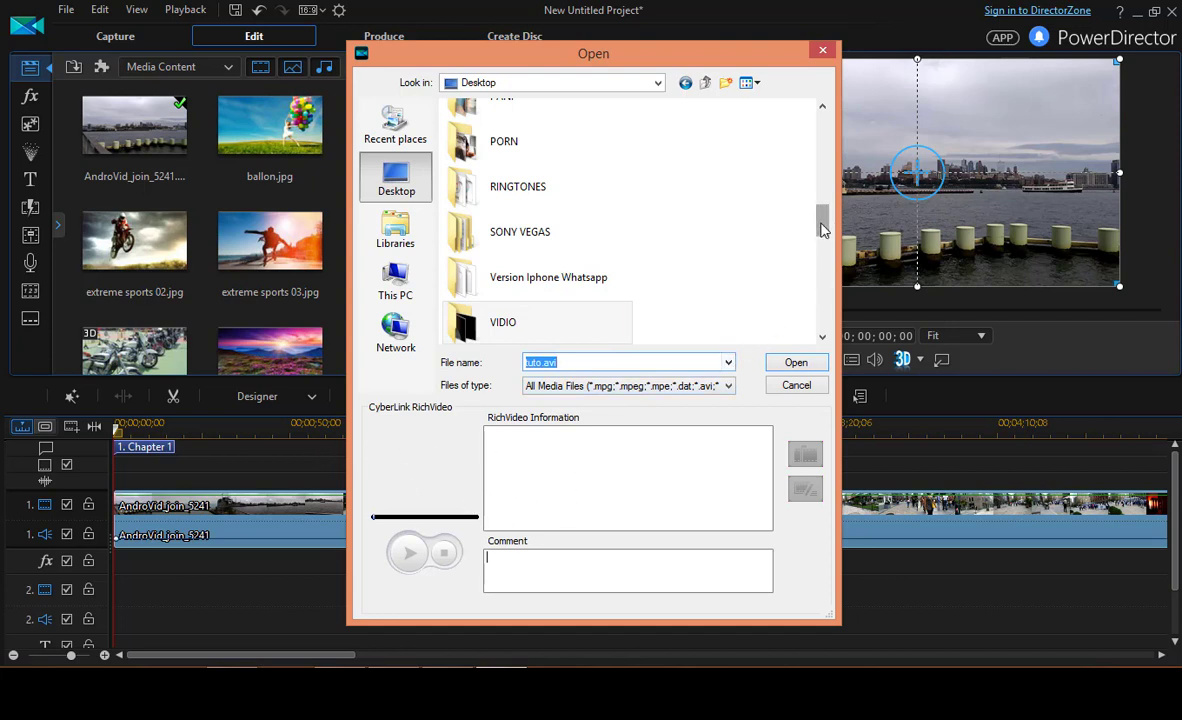
Select the tuto video among the Desktop files, preview it, and import it into the media library.
{"action": "left_click_drag", "start_coordinate": [821, 229], "coordinate": [833, 307]}
{"action": "left_click", "coordinate": [530, 310]}
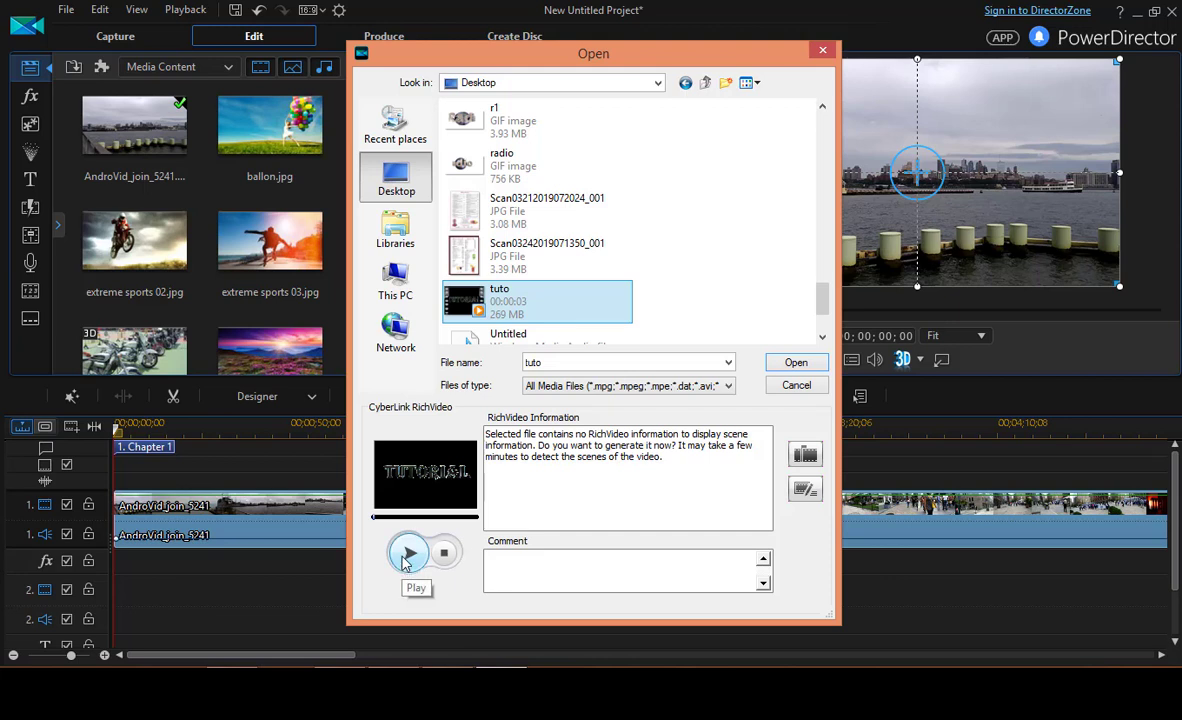
{"action": "left_click", "coordinate": [408, 553]}
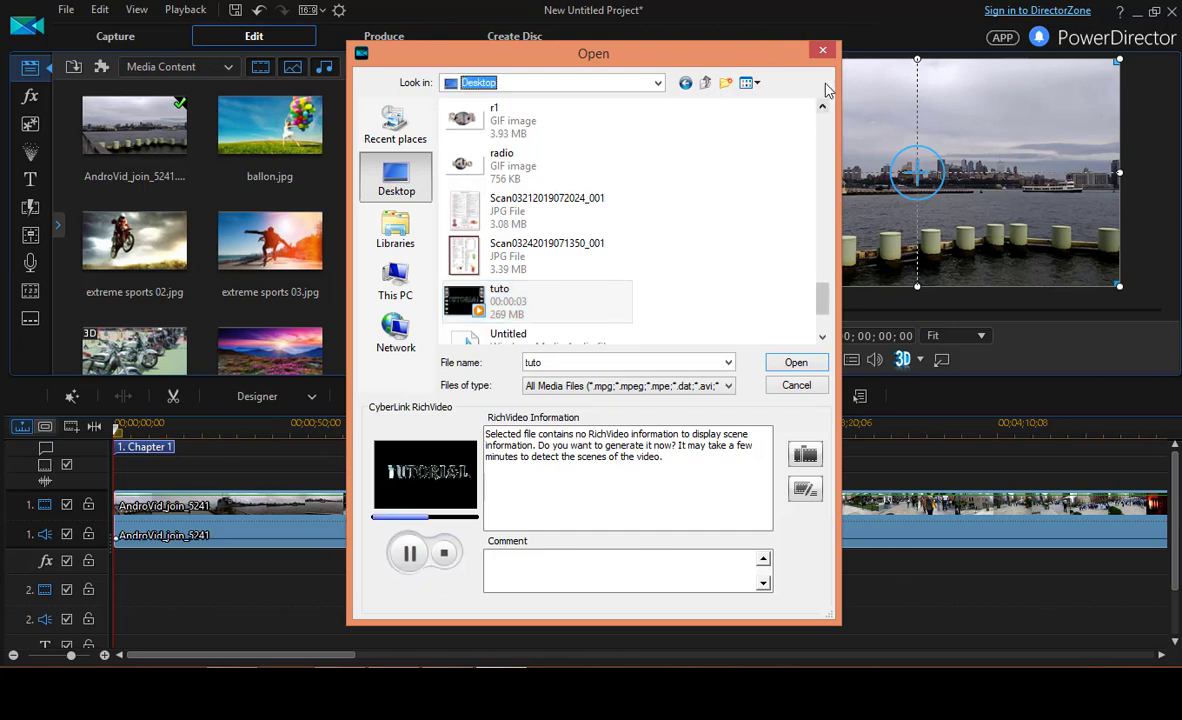
{"action": "left_click", "coordinate": [795, 362]}
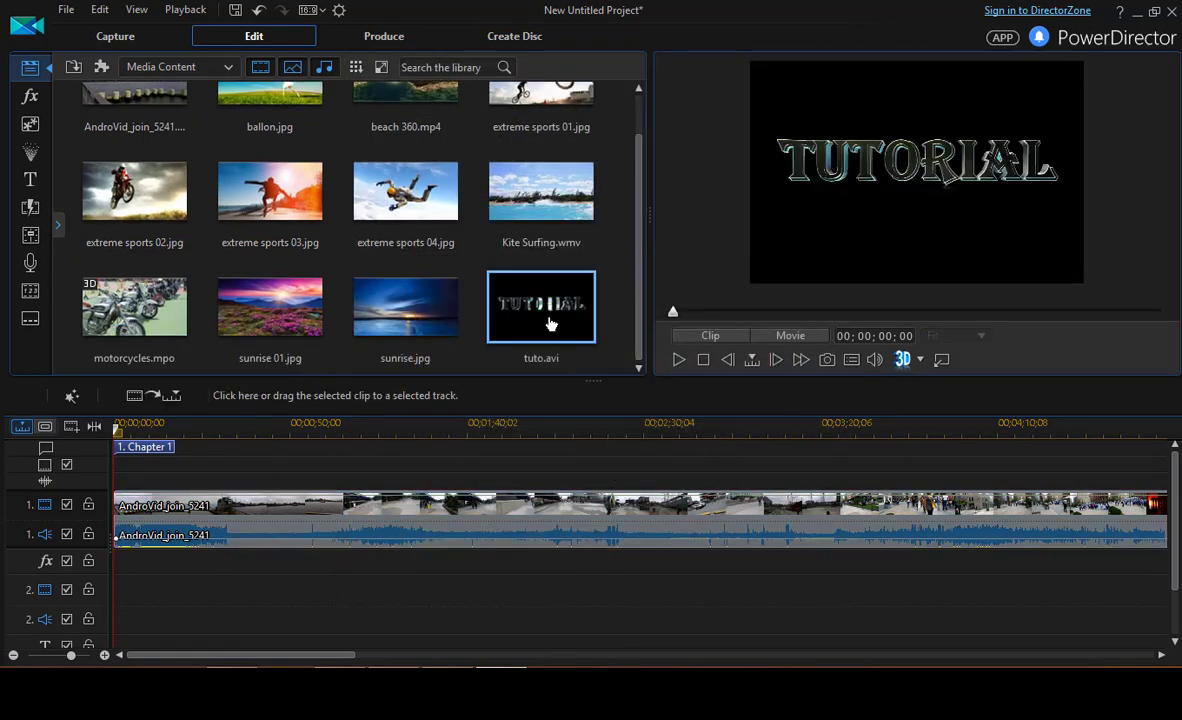
{"action": "right_click", "coordinate": [549, 323]}
{"action": "left_click", "coordinate": [595, 330]}
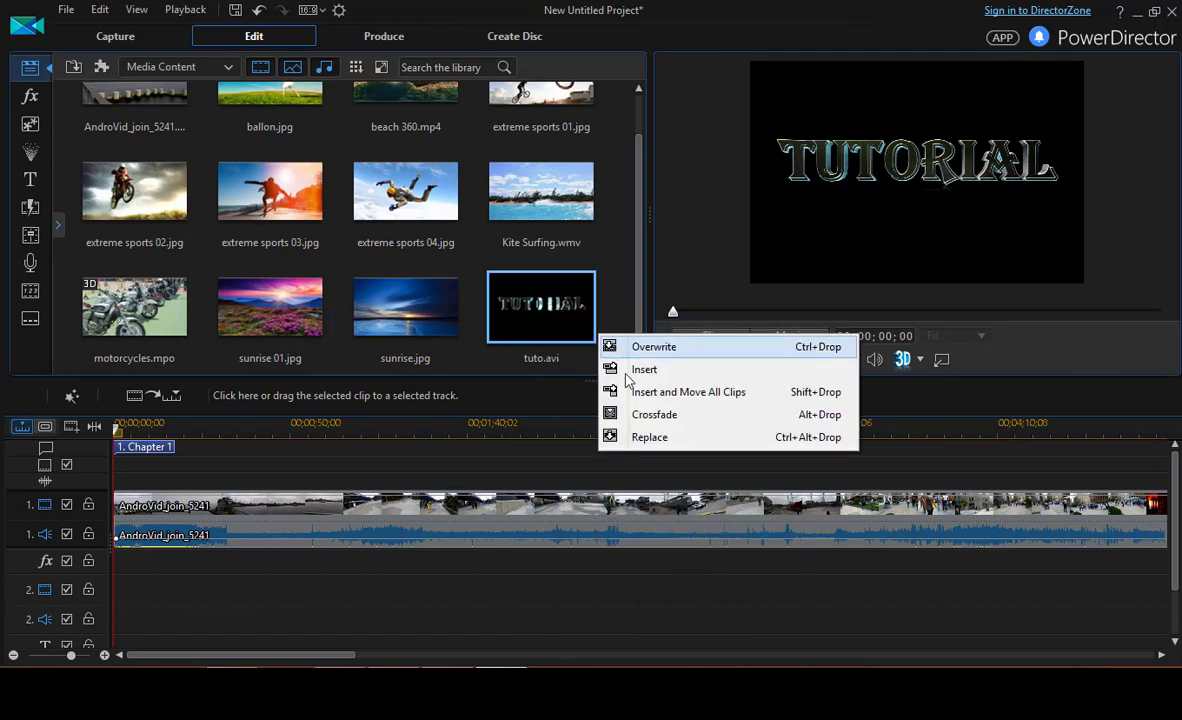
{"action": "left_click", "coordinate": [541, 307]}
{"action": "right_click", "coordinate": [541, 307]}
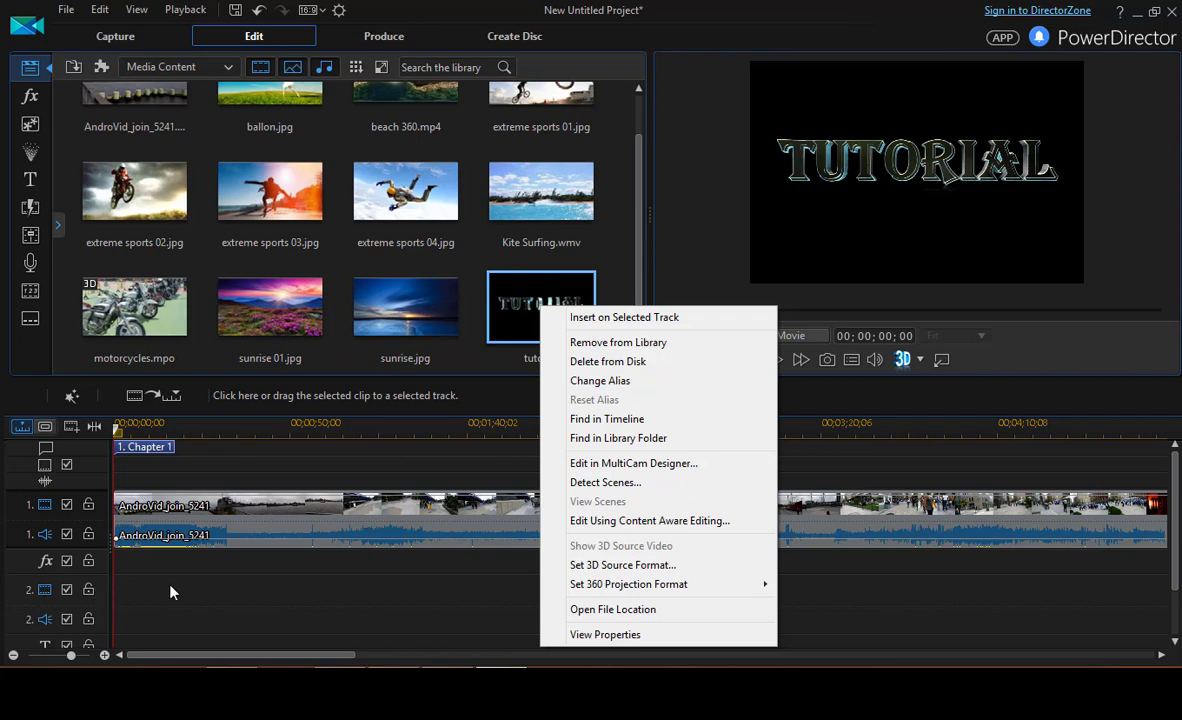
{"action": "left_click", "coordinate": [462, 270]}
Place tuto.avi on video track 2 at about 1 minute 5 seconds and enable Chroma Key for it in the PiP Designer.
{"action": "left_click_drag", "start_coordinate": [541, 307], "coordinate": [350, 588]}
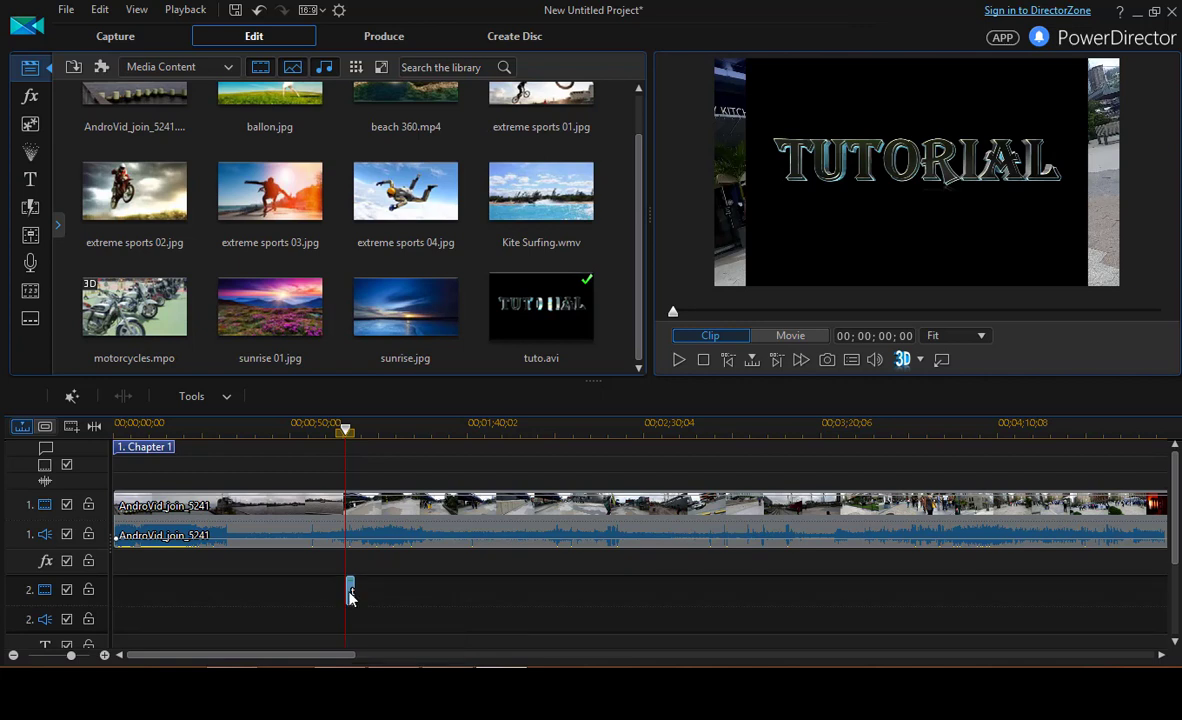
{"action": "double_click", "coordinate": [347, 596]}
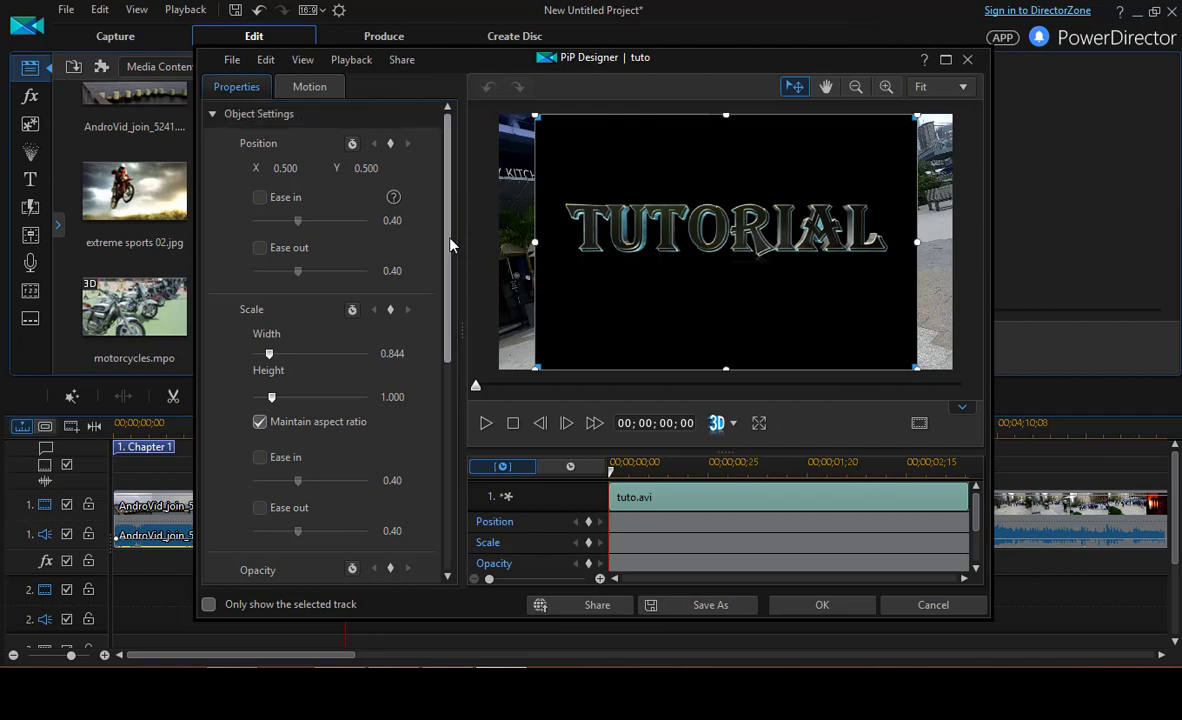
{"action": "left_click_drag", "start_coordinate": [450, 244], "coordinate": [398, 454]}
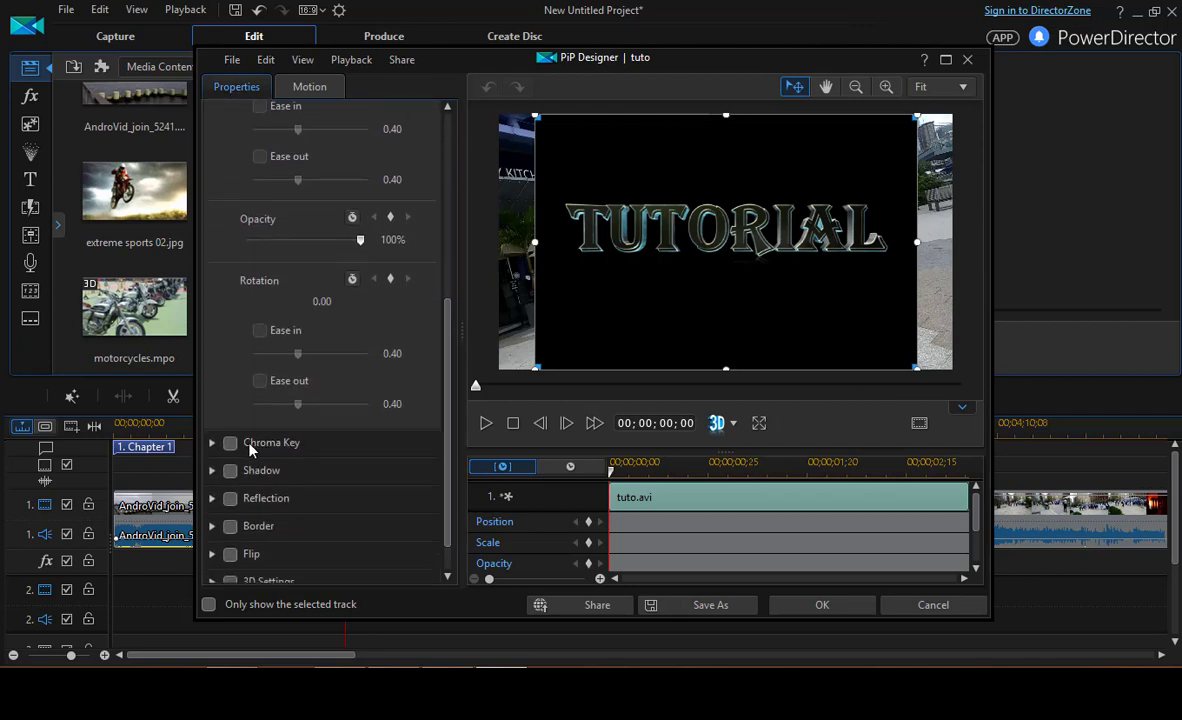
{"action": "left_click", "coordinate": [230, 442]}
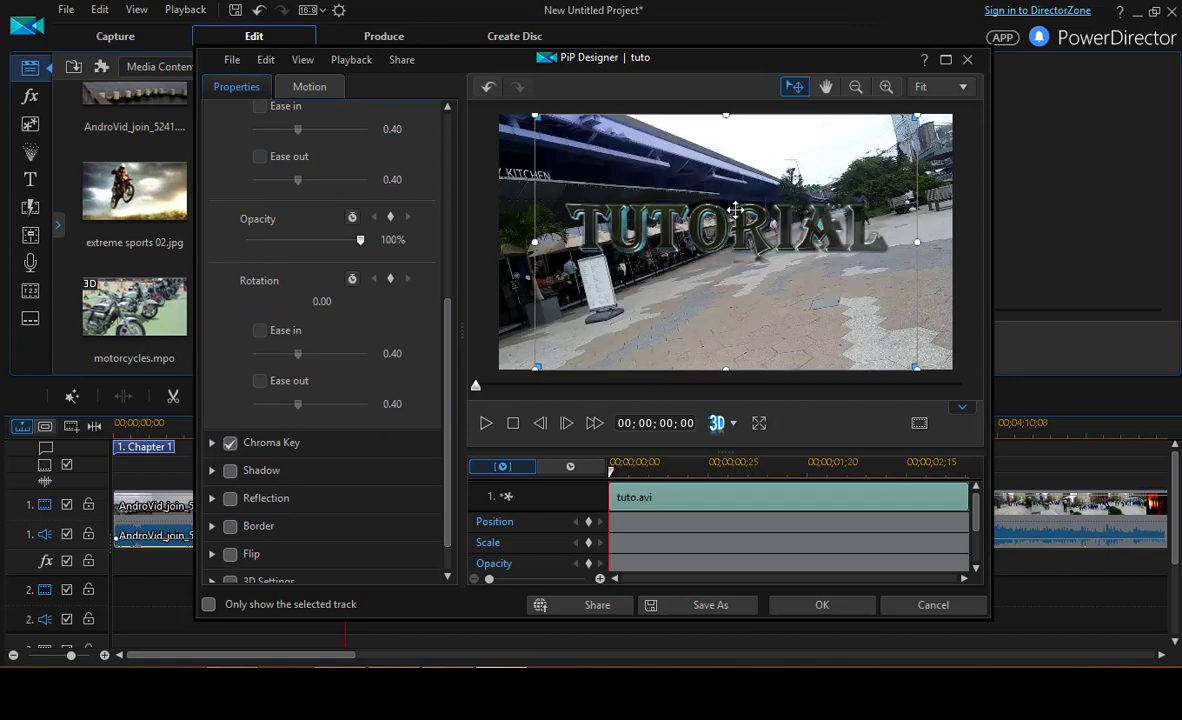
Shrink the TUTORIAL overlay to about a quarter of the frame width, position it over the dark roof, preview it, and apply the changes.
{"action": "left_click_drag", "start_coordinate": [729, 135], "coordinate": [613, 189]}
{"action": "left_click_drag", "start_coordinate": [621, 250], "coordinate": [620, 211]}
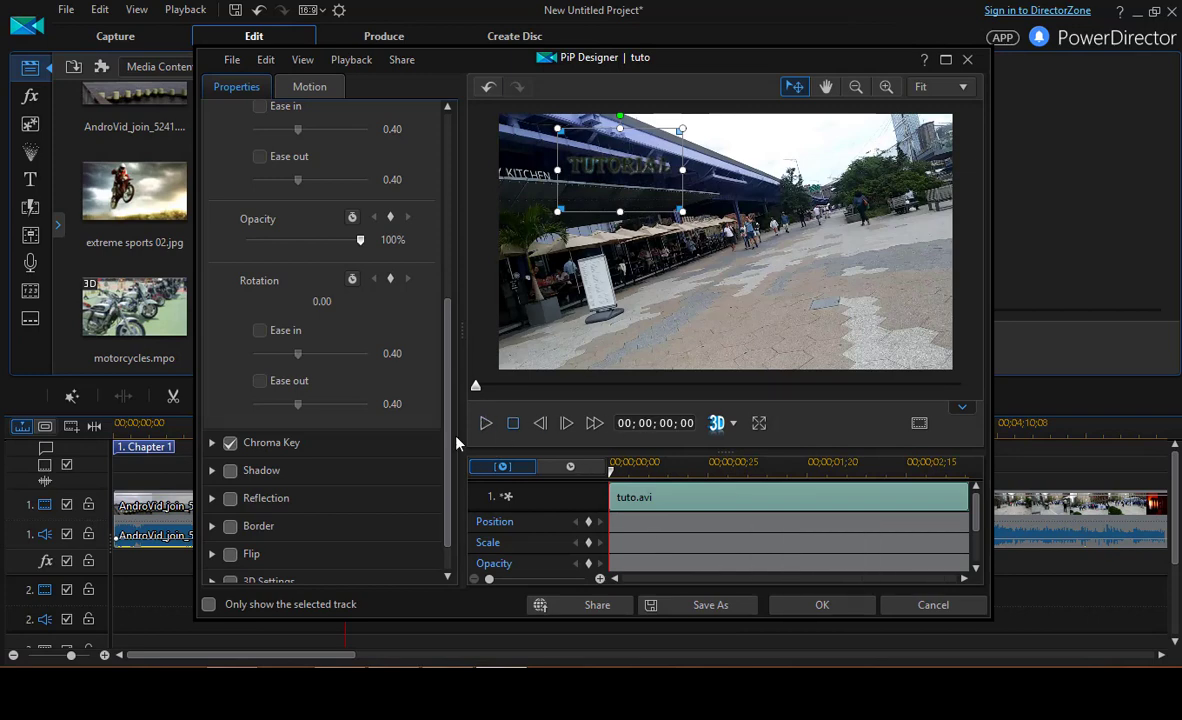
{"action": "left_click", "coordinate": [485, 425]}
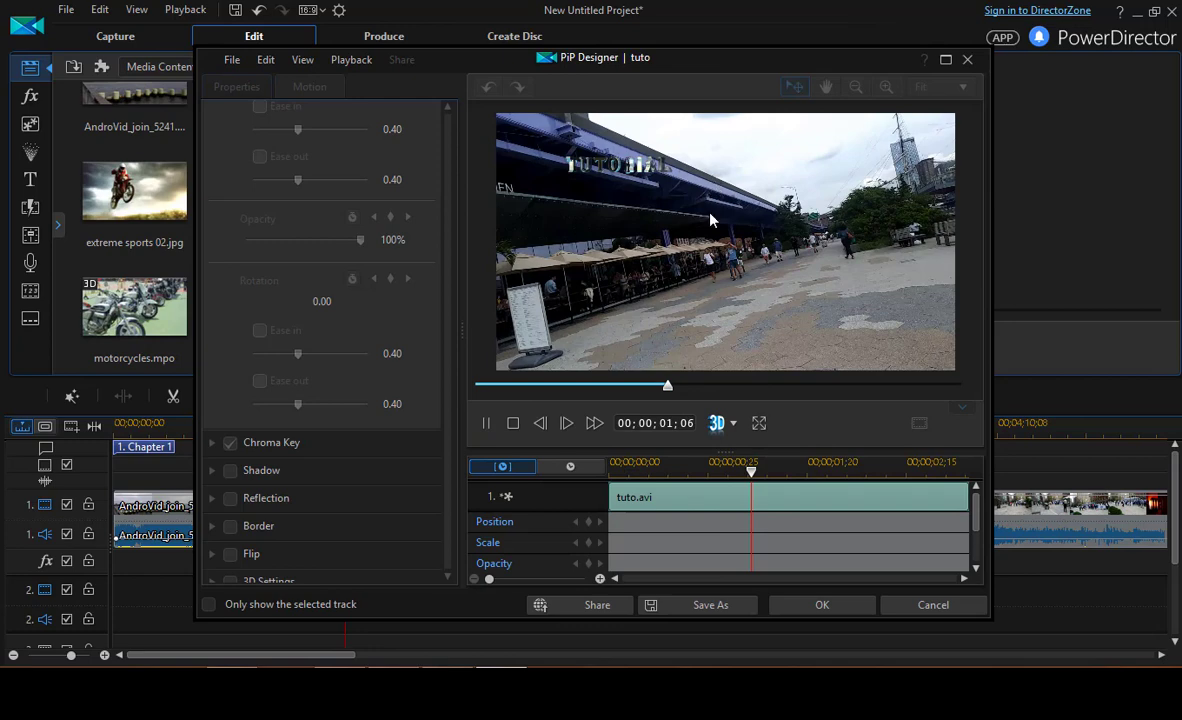
{"action": "left_click", "coordinate": [800, 605]}
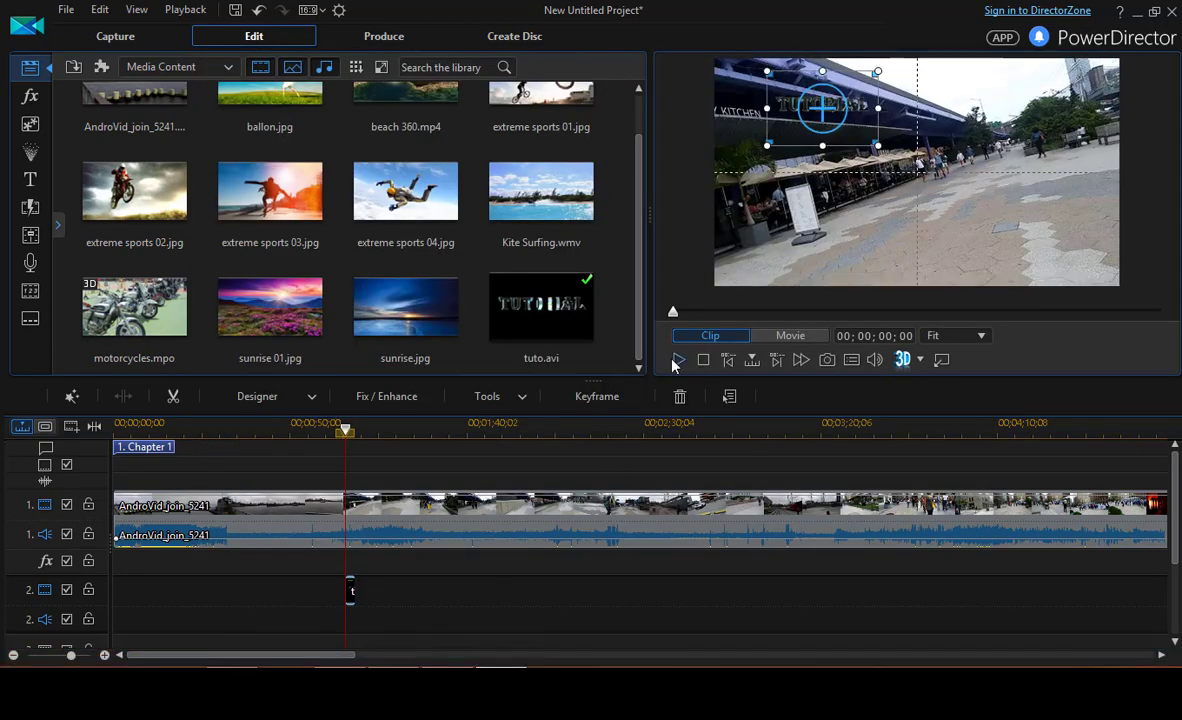
Play the movie with the TUTORIAL overlay, viewing it in an undocked preview window before docking the preview again.
{"action": "left_click", "coordinate": [677, 361]}
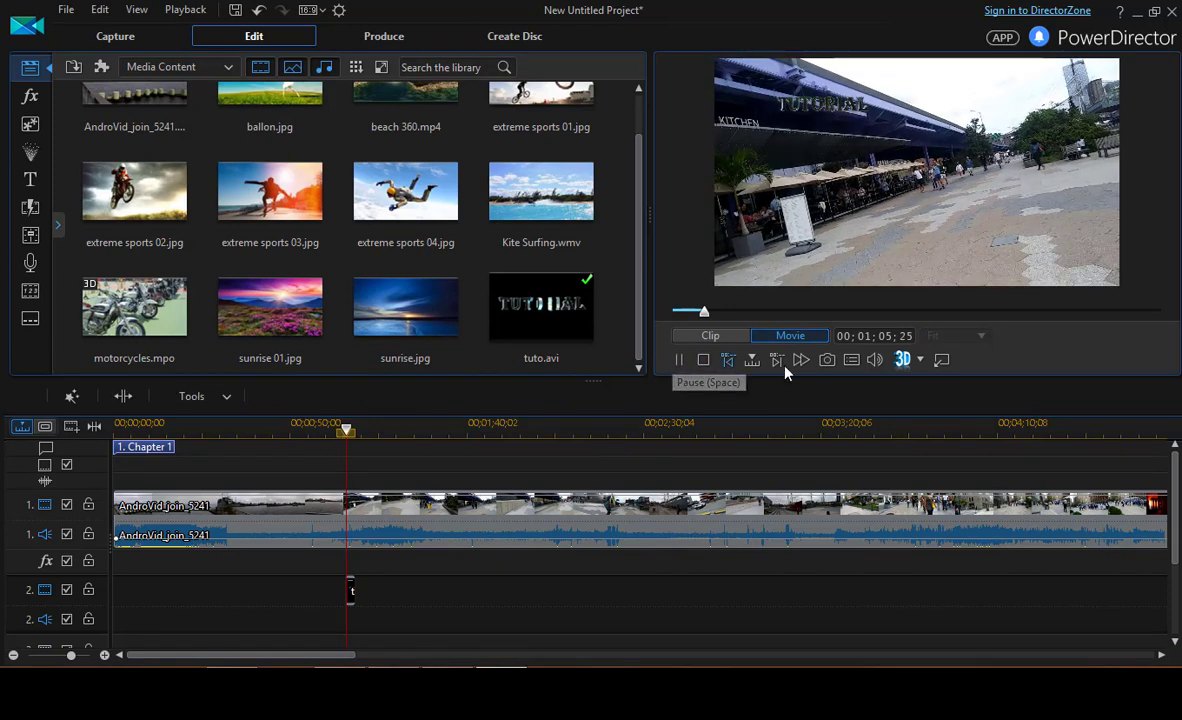
{"action": "left_click", "coordinate": [940, 362]}
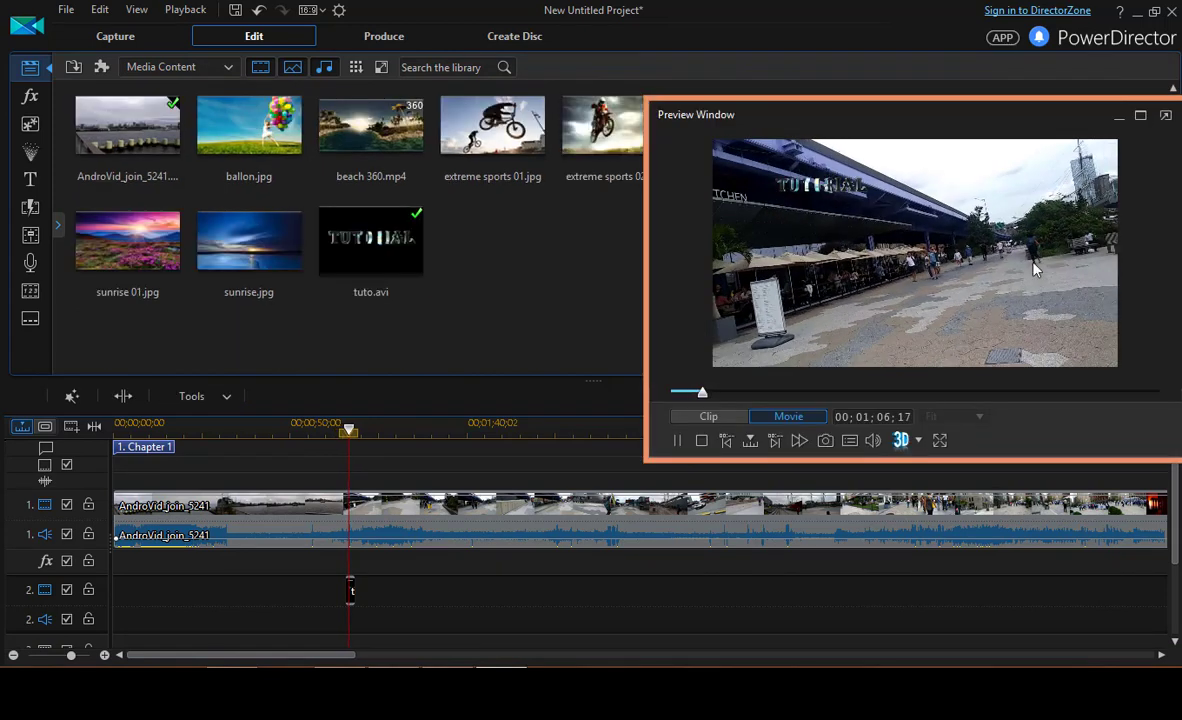
{"action": "left_click", "coordinate": [1166, 116]}
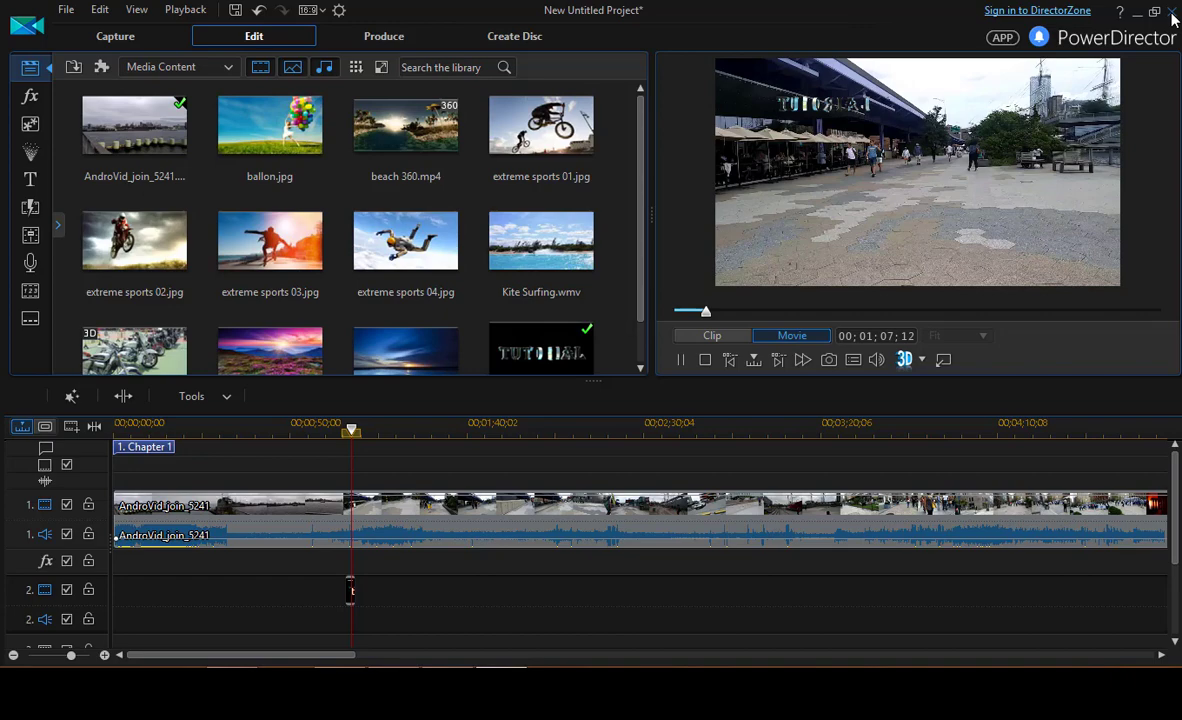
Close PowerDirector without saving the project changes and return to the desktop.
{"action": "left_click", "coordinate": [1172, 12]}
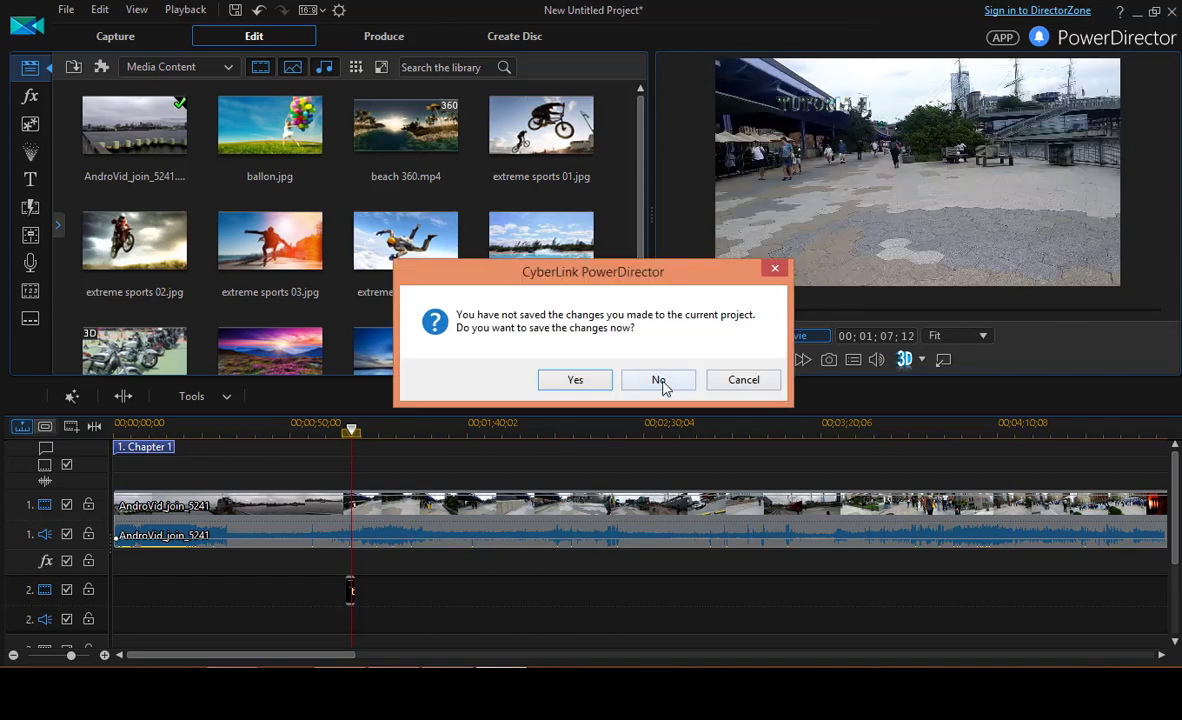
{"action": "left_click", "coordinate": [659, 381]}
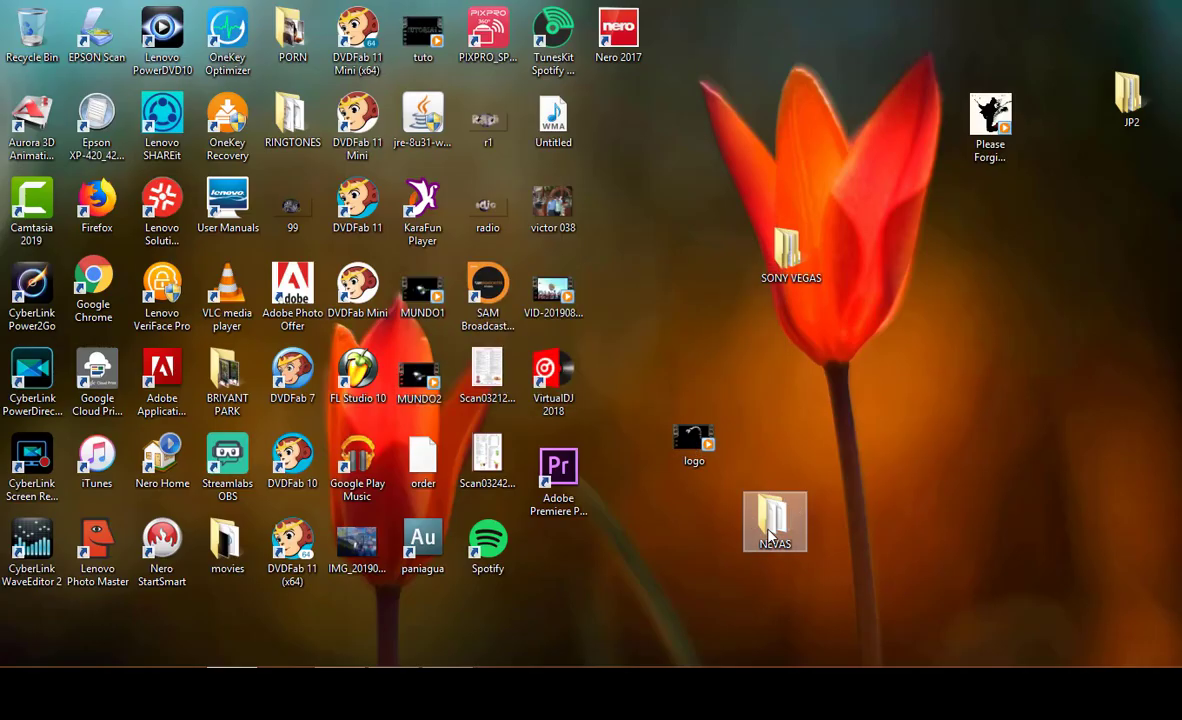
{"action": "left_click", "coordinate": [787, 250]}
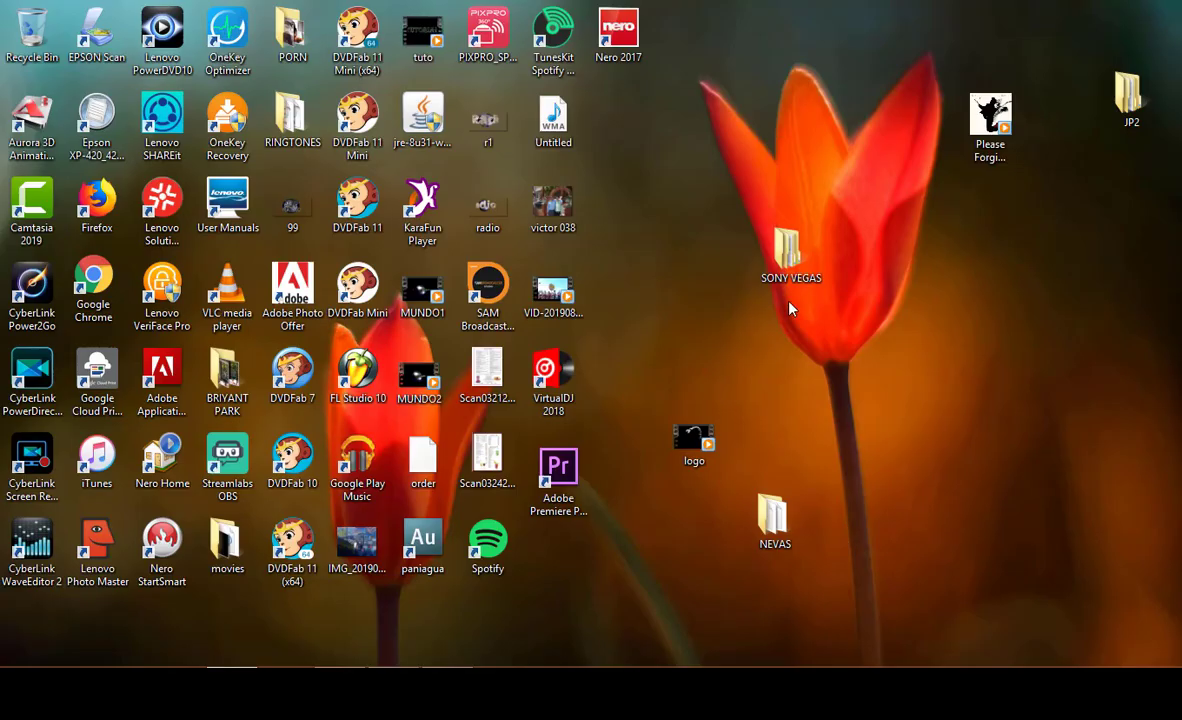
Open the SONY VEGAS folder on the desktop to view its contents, and minimize the folder window.
{"action": "left_click", "coordinate": [786, 255]}
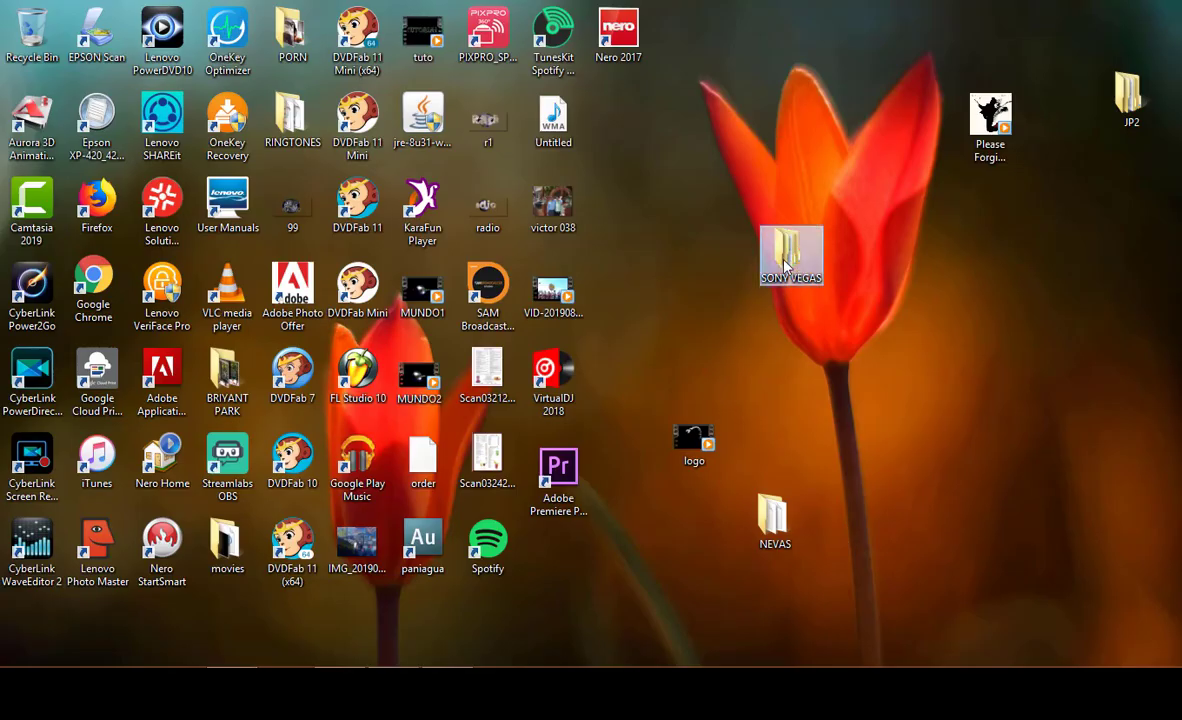
{"action": "mouse_move", "coordinate": [785, 265]}
{"action": "double_click", "coordinate": [787, 262]}
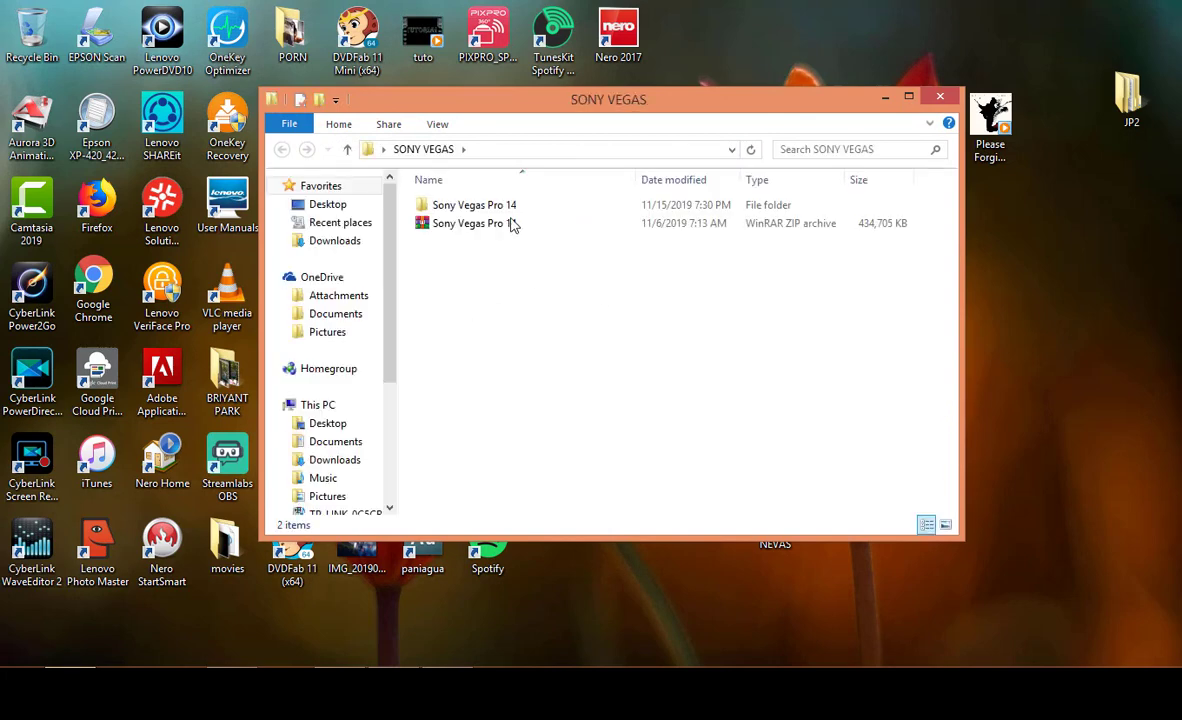
{"action": "left_click", "coordinate": [881, 97]}
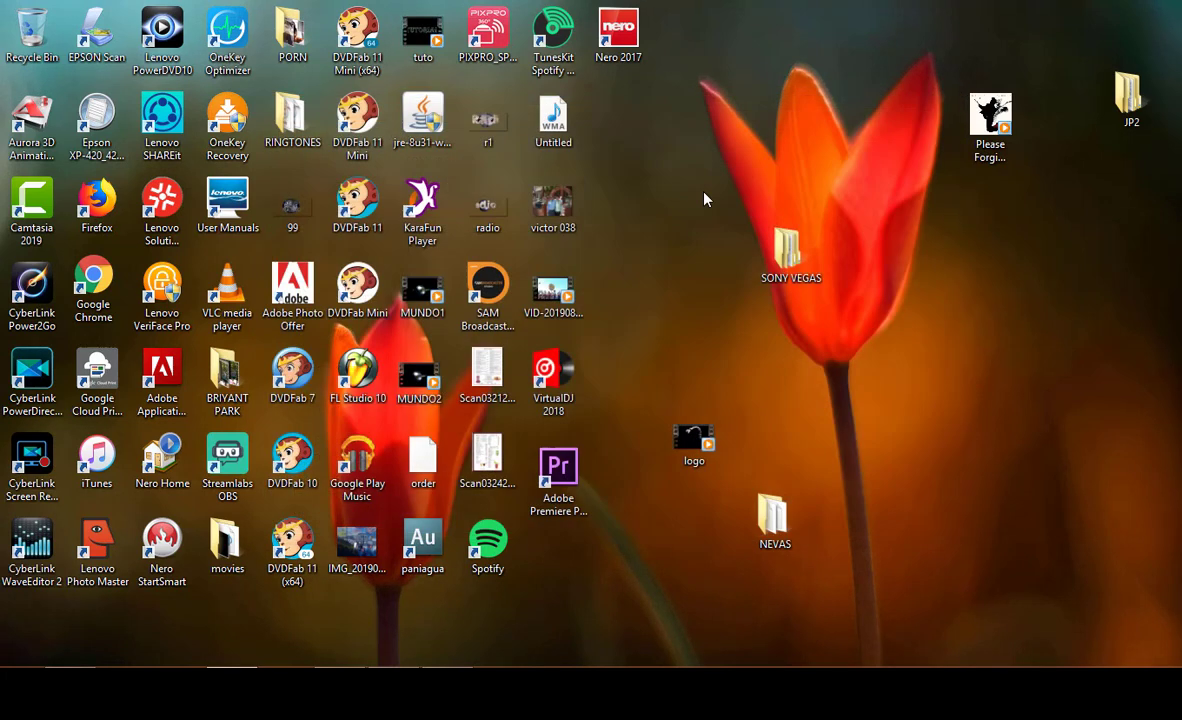
Search the installed apps for "sony", clear the search, and return to the desktop.
{"action": "left_click", "coordinate": [21, 651]}
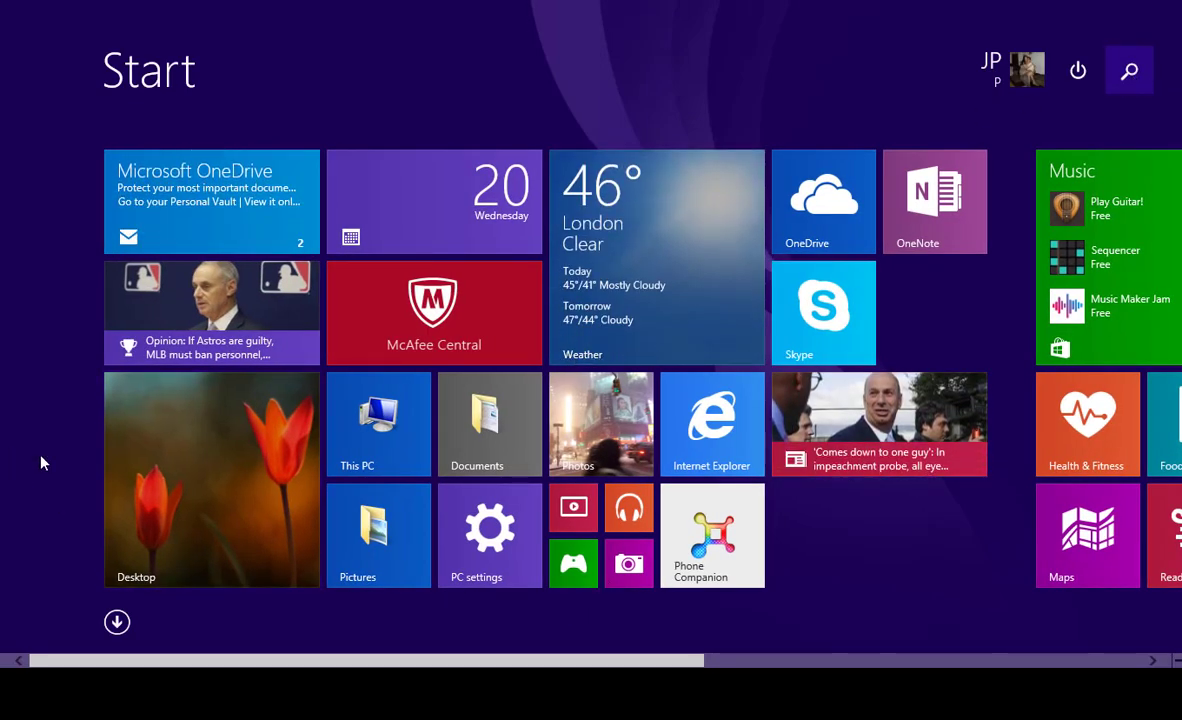
{"action": "left_click", "coordinate": [117, 621]}
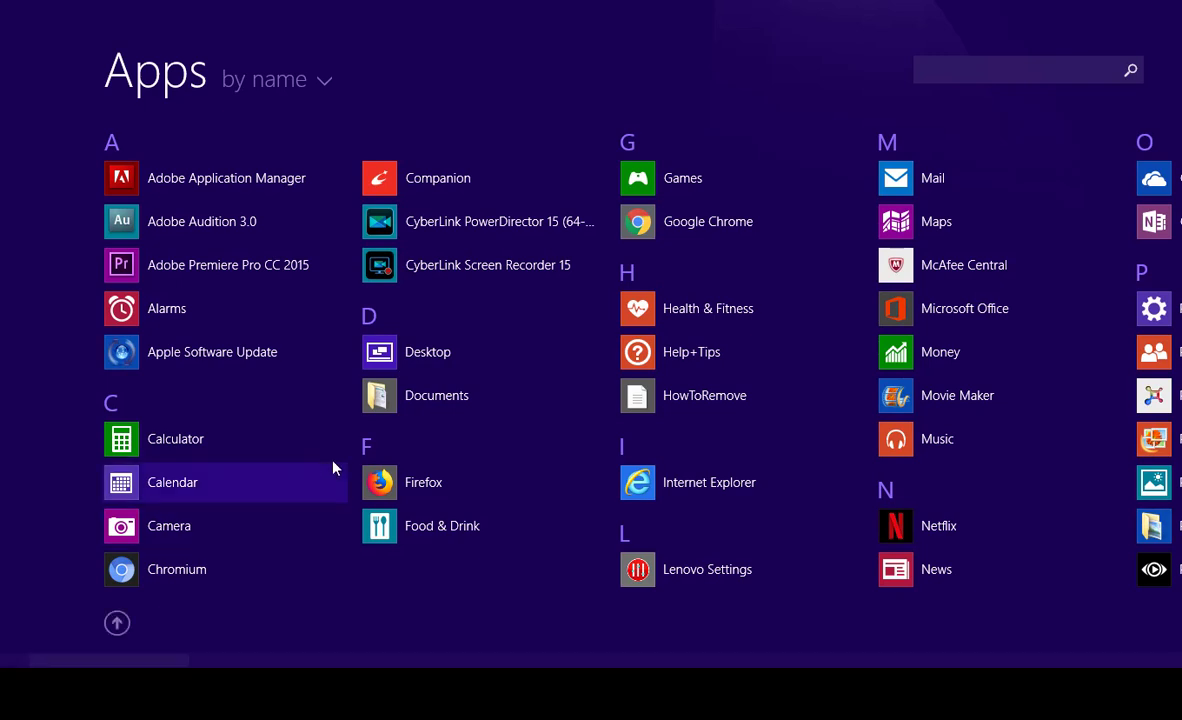
{"action": "scroll", "coordinate": [683, 417], "scroll_direction": "down", "scroll_amount": 1}
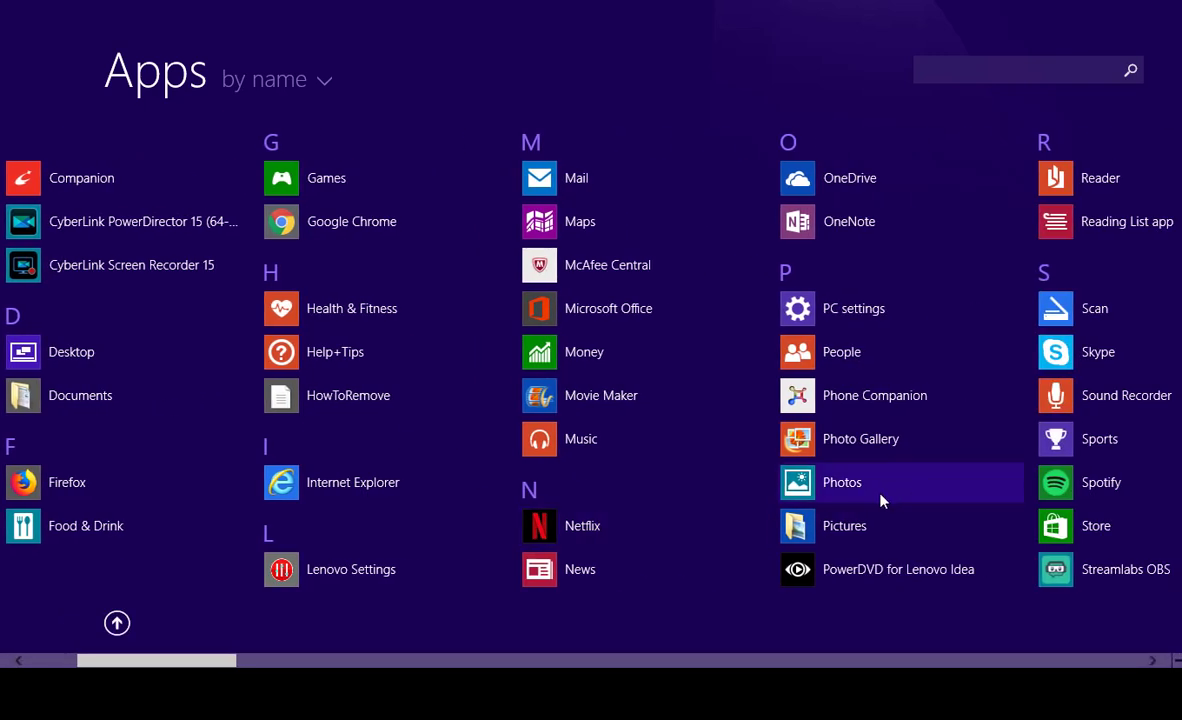
{"action": "scroll", "coordinate": [754, 472], "scroll_direction": "up", "scroll_amount": 1}
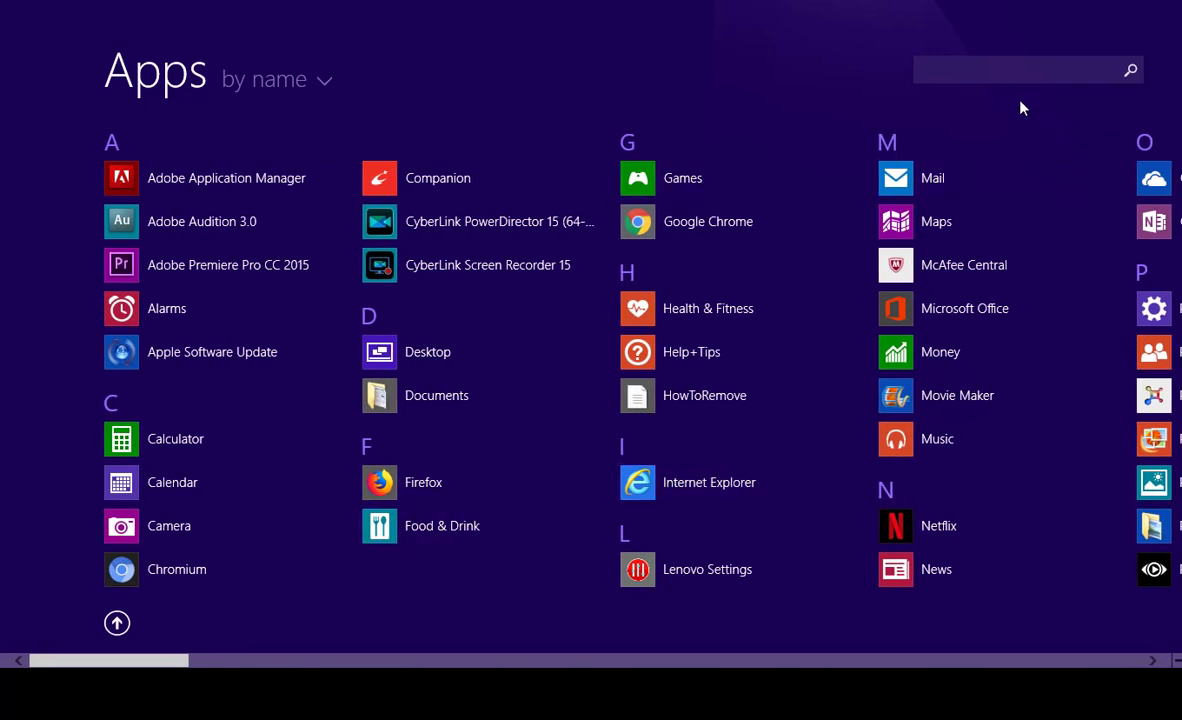
{"action": "left_click", "coordinate": [1008, 68]}
{"action": "type", "text": "sony"}
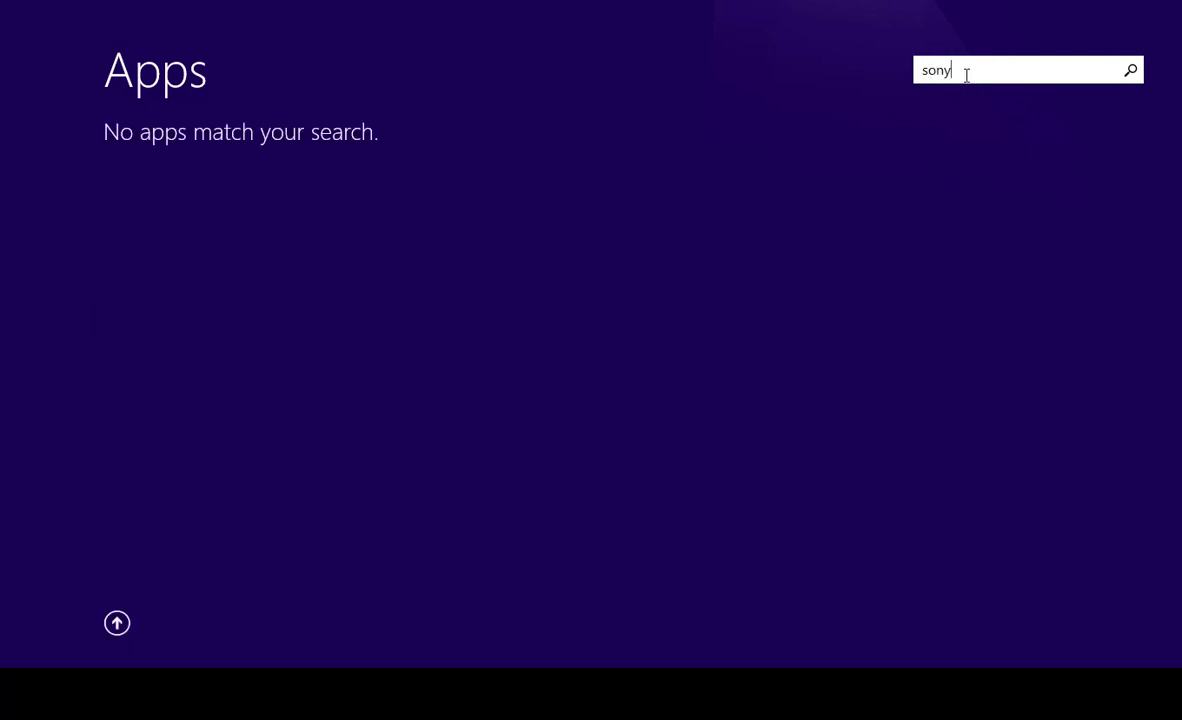
{"action": "key", "text": "BackSpace"}
{"action": "key", "text": "BackSpace"}
{"action": "key", "text": "BackSpace"}
{"action": "key", "text": "BackSpace"}
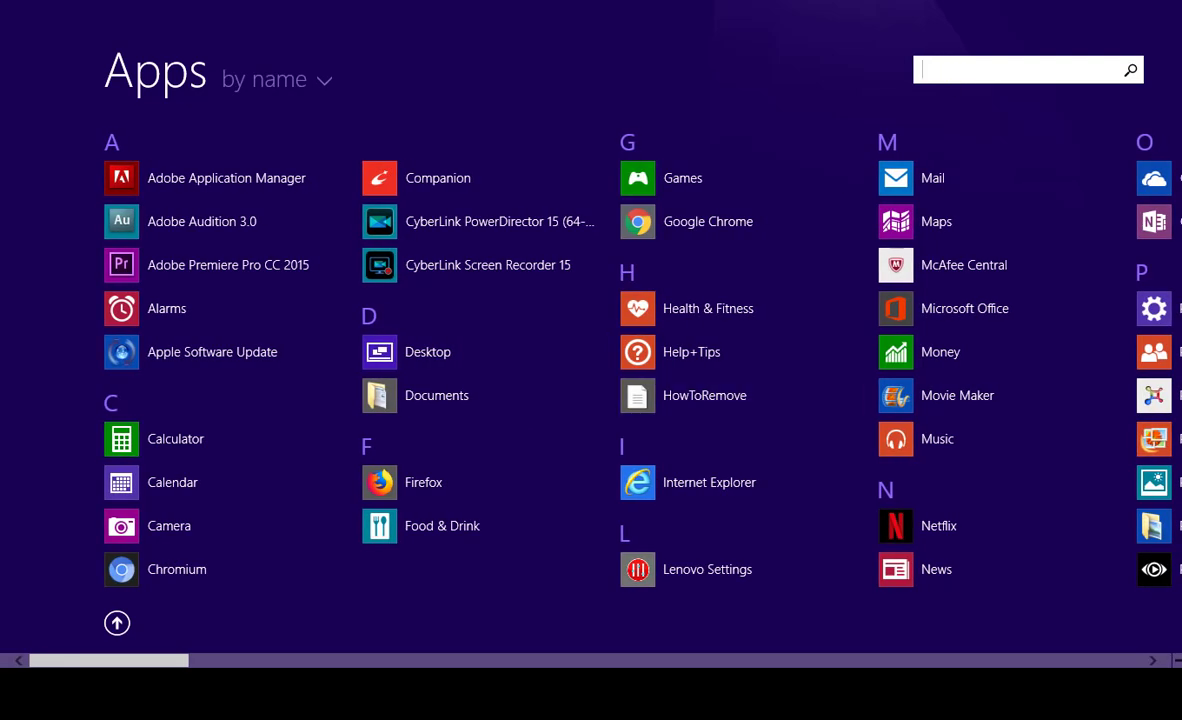
{"action": "key", "text": "super+d"}
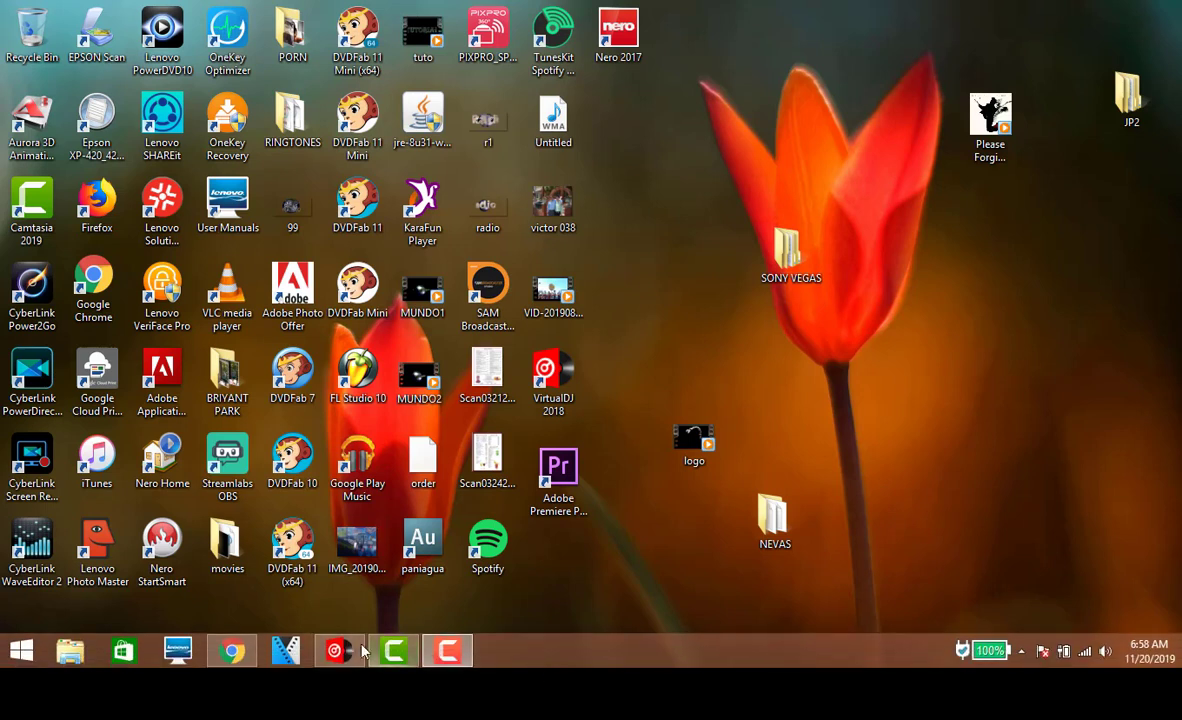
Open VEGAS Pro 14.0, view the New Project video settings without creating a project, and minimize the program.
{"action": "left_click", "coordinate": [284, 651]}
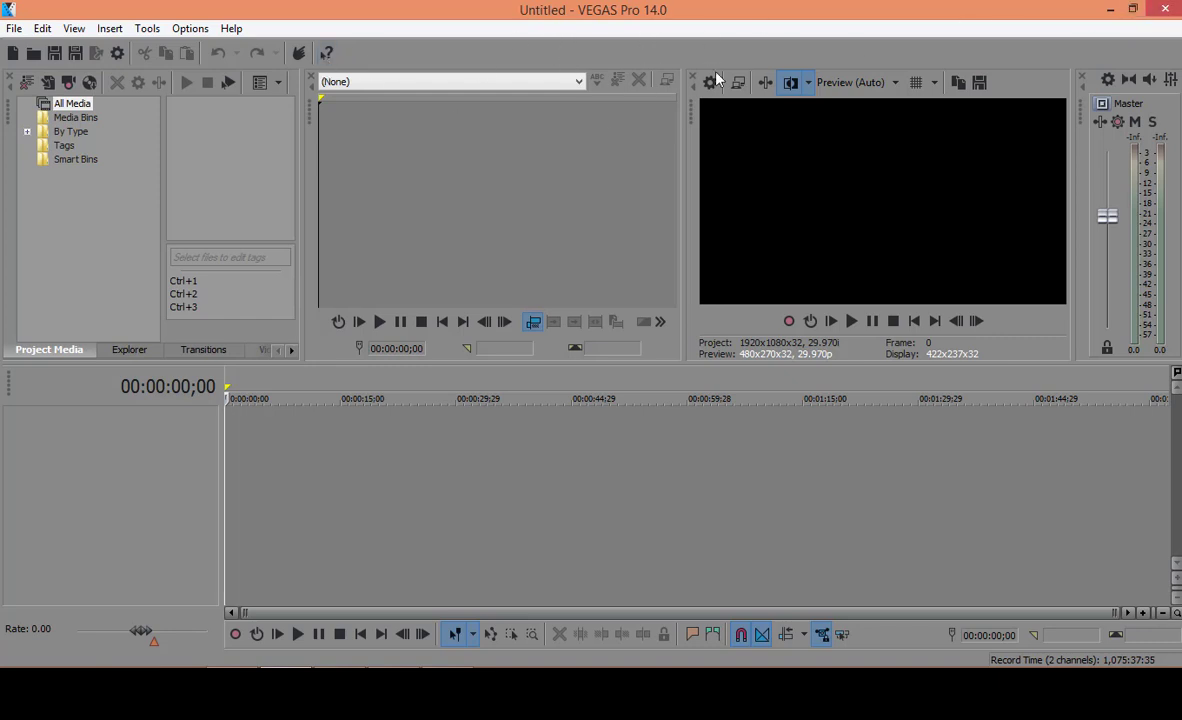
{"action": "left_click", "coordinate": [14, 28]}
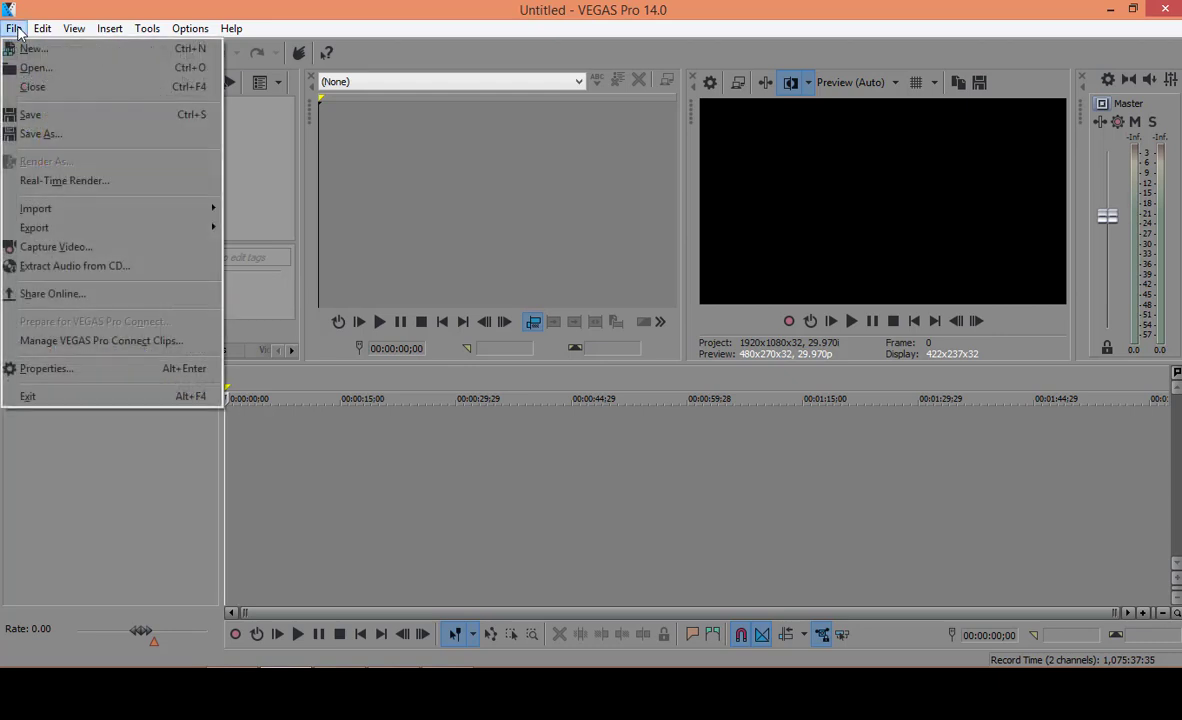
{"action": "left_click", "coordinate": [46, 51]}
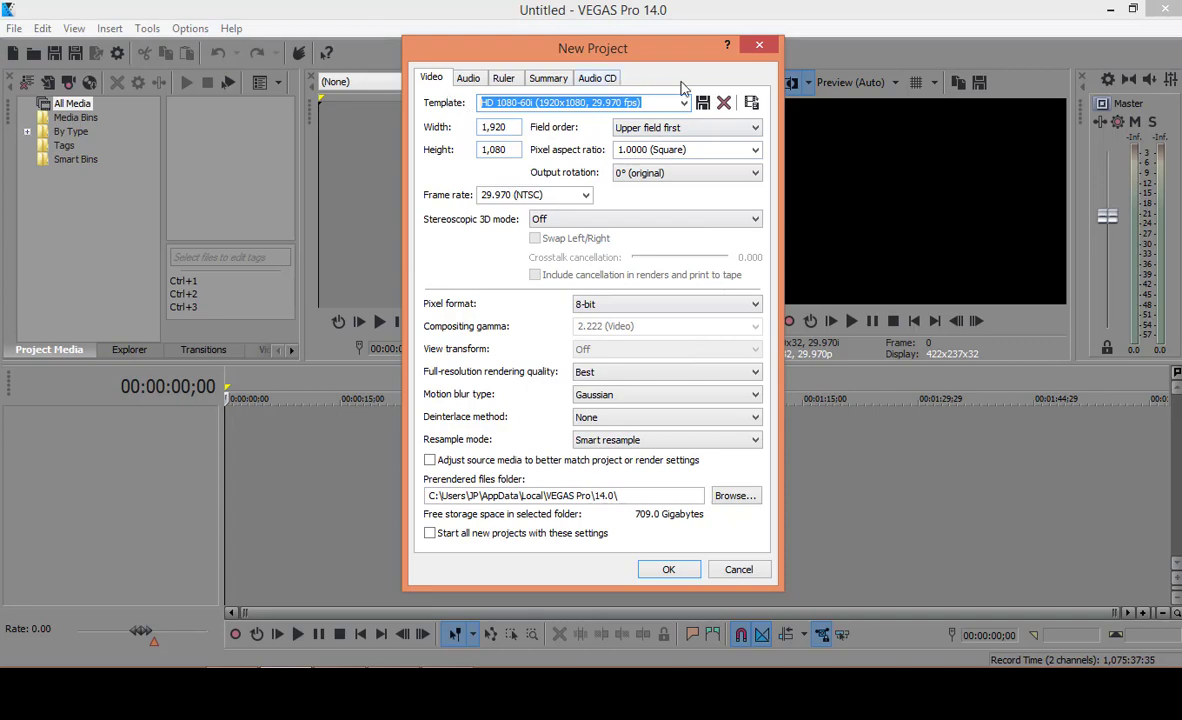
{"action": "left_click", "coordinate": [759, 45]}
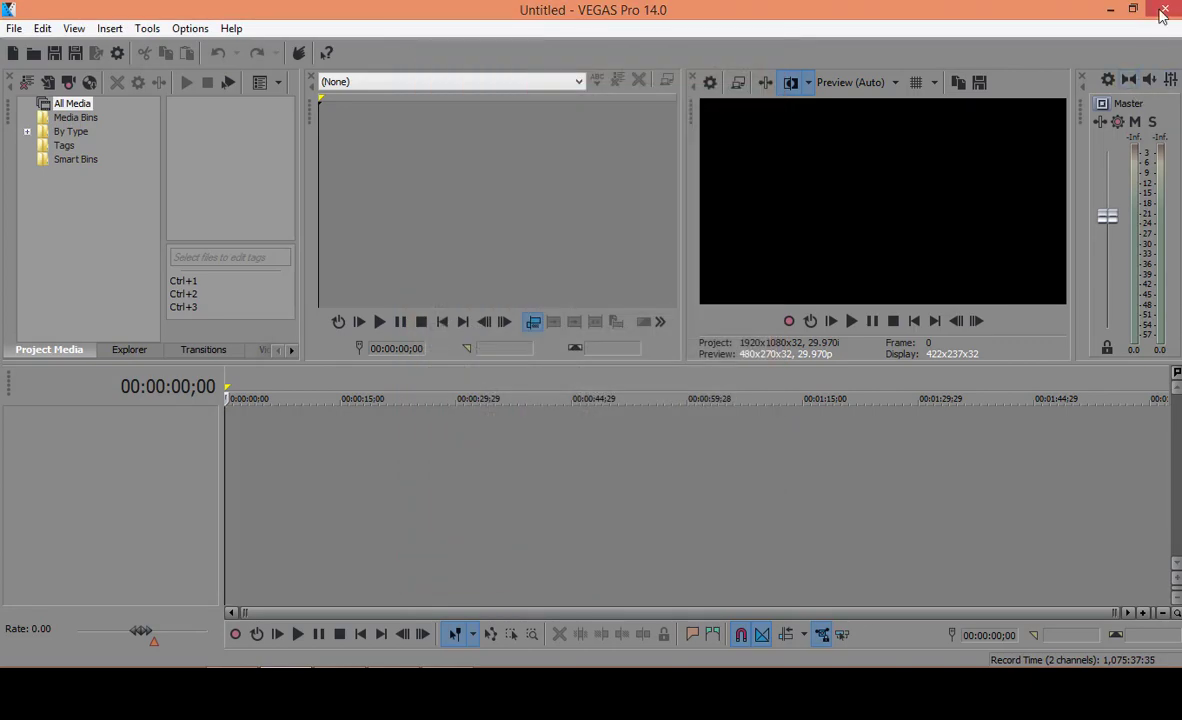
{"action": "left_click", "coordinate": [1110, 9]}
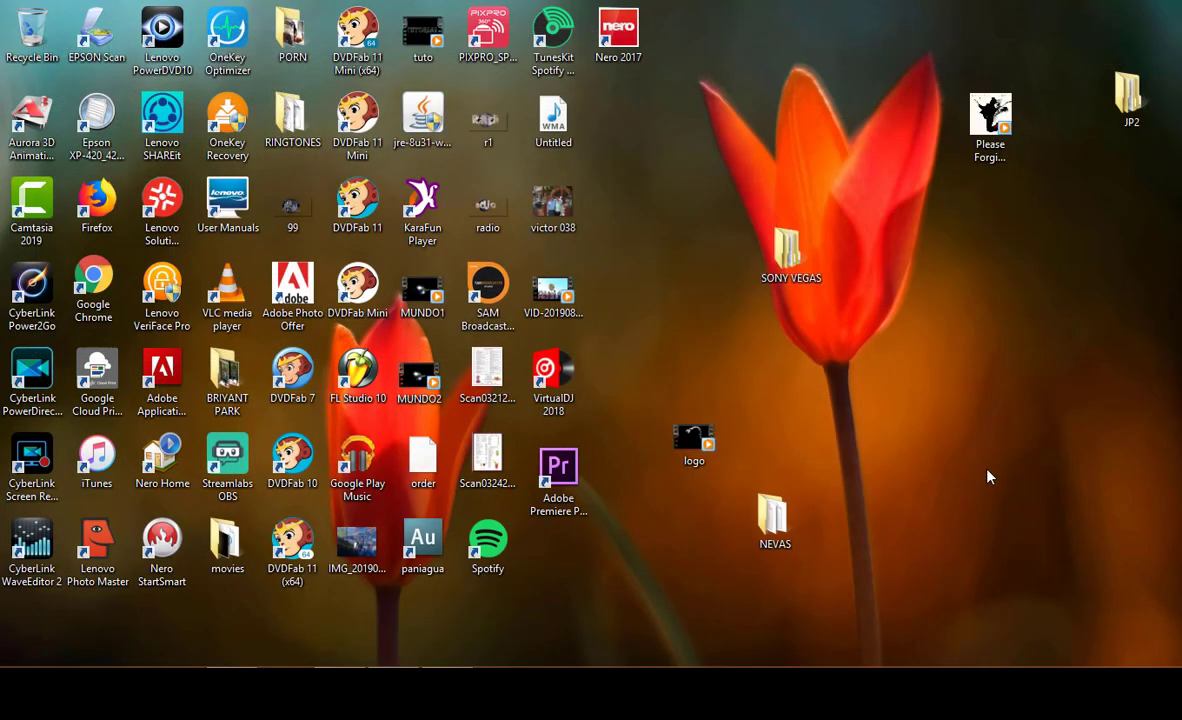
Launch Adobe Premiere Pro from its desktop shortcut.
{"action": "left_click", "coordinate": [572, 476]}
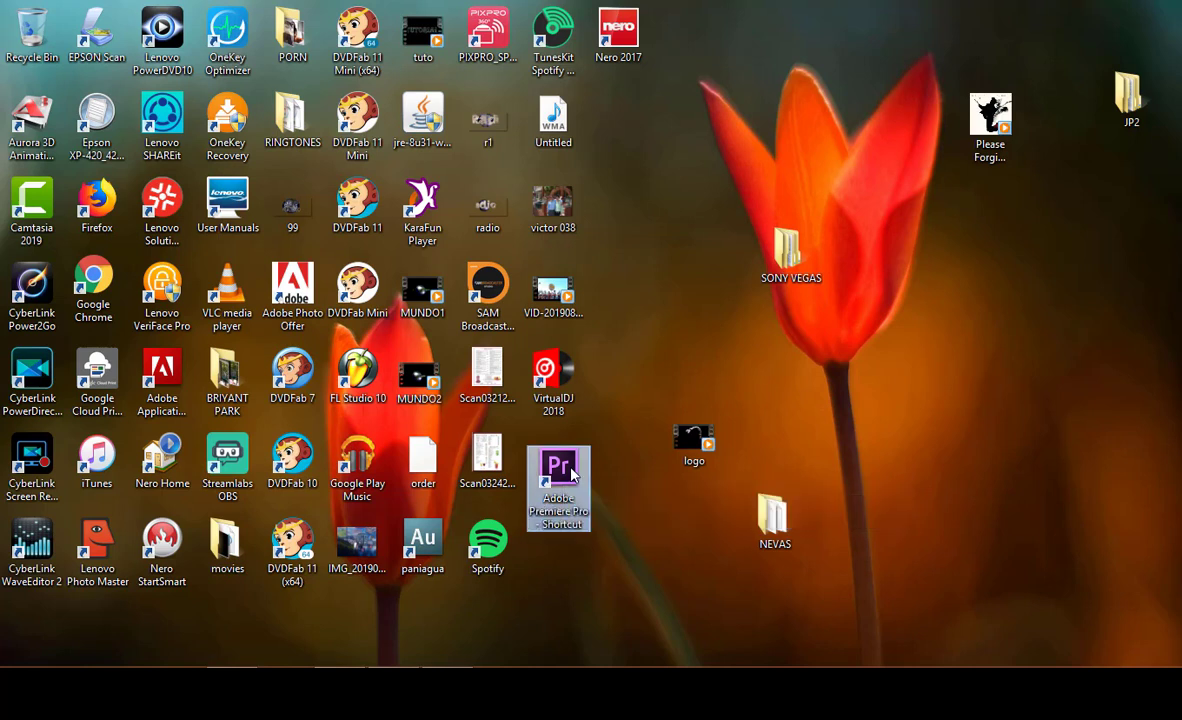
{"action": "double_click", "coordinate": [572, 476]}
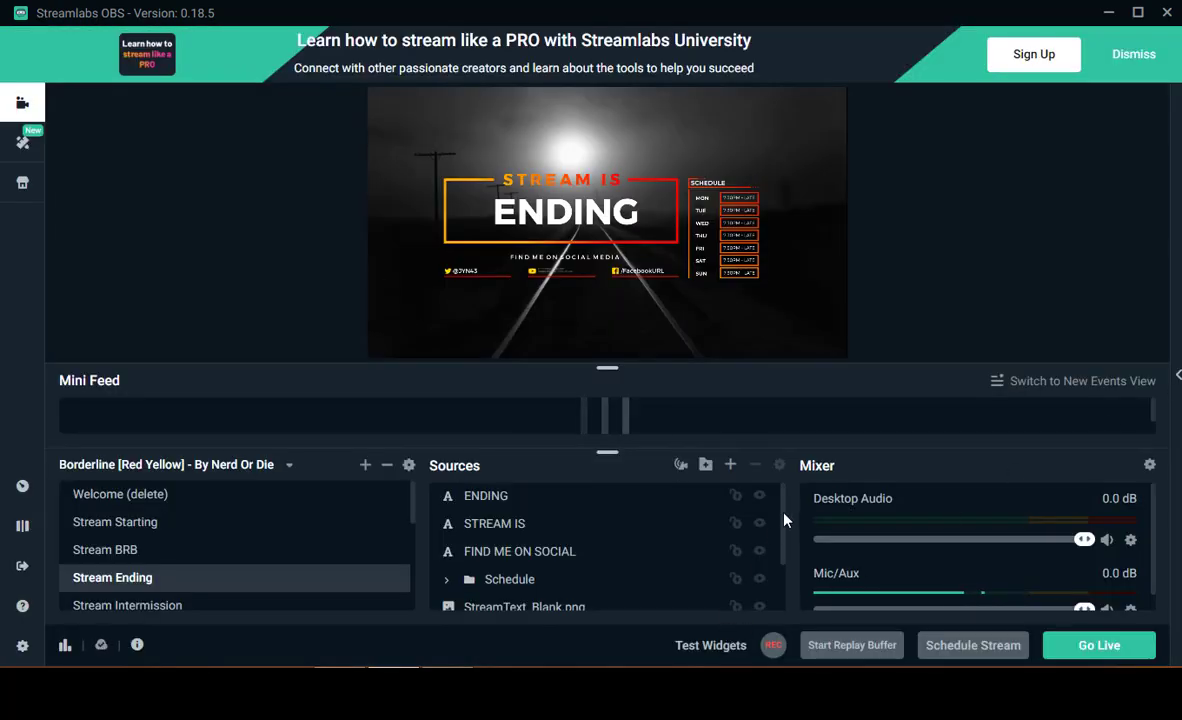
In Streamlabs OBS, browse the sources and scenes of the Borderline [Red Yellow] collection and switch to New Scene.
{"action": "left_click_drag", "start_coordinate": [781, 517], "coordinate": [787, 571]}
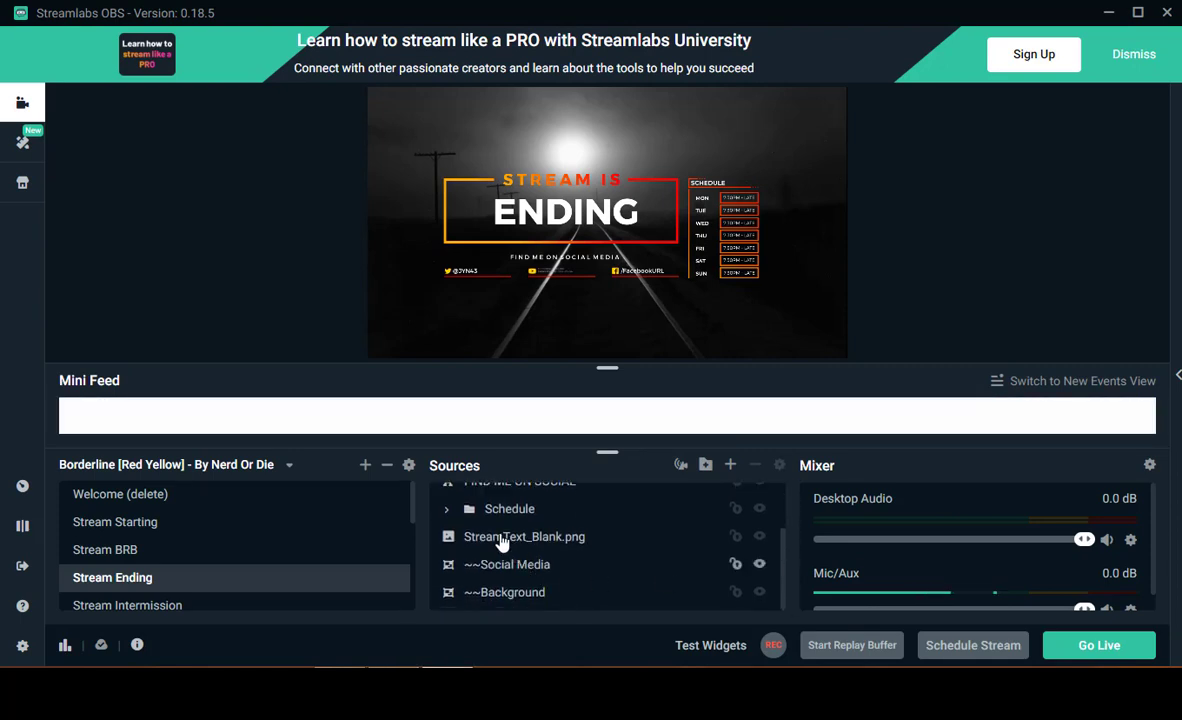
{"action": "left_click", "coordinate": [406, 522]}
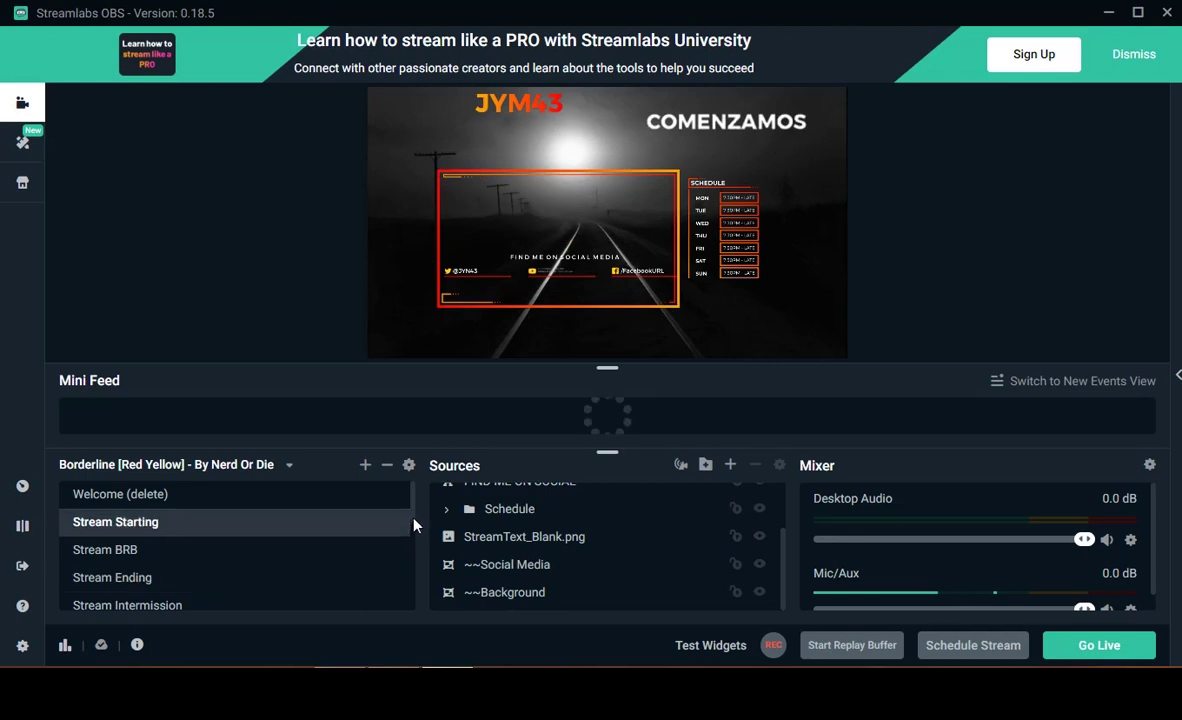
{"action": "left_click_drag", "start_coordinate": [414, 522], "coordinate": [422, 561]}
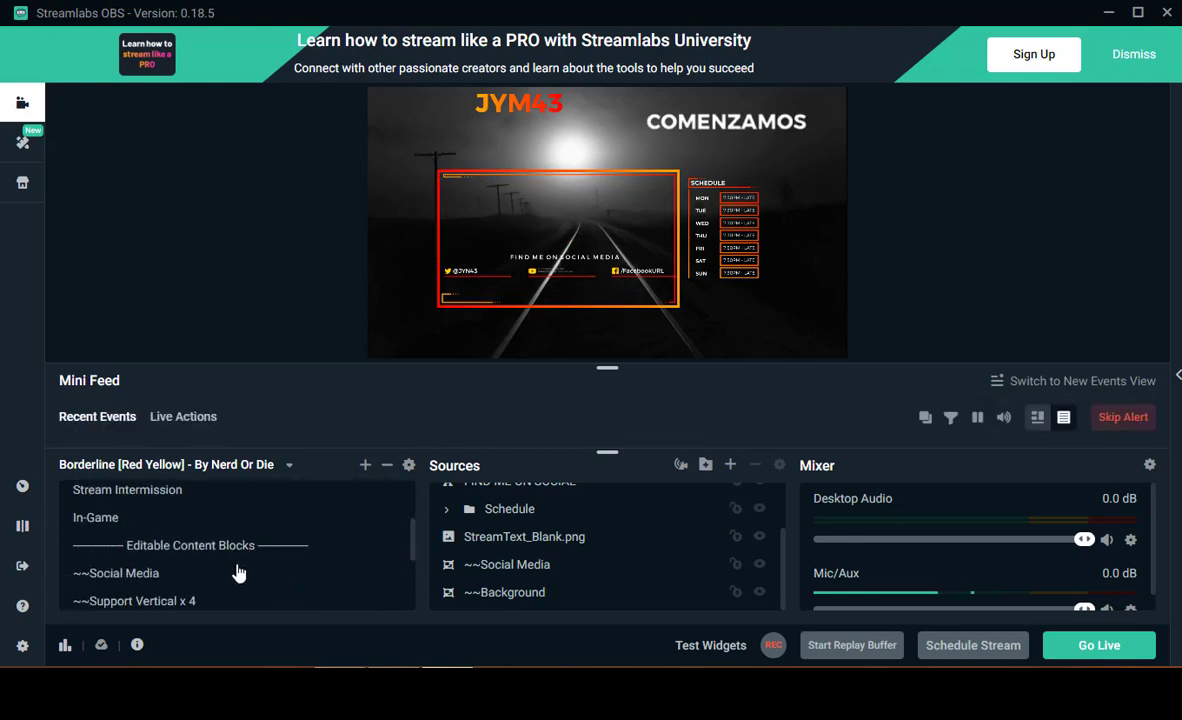
{"action": "scroll", "coordinate": [240, 568], "scroll_direction": "down", "scroll_amount": 3}
{"action": "left_click", "coordinate": [125, 568]}
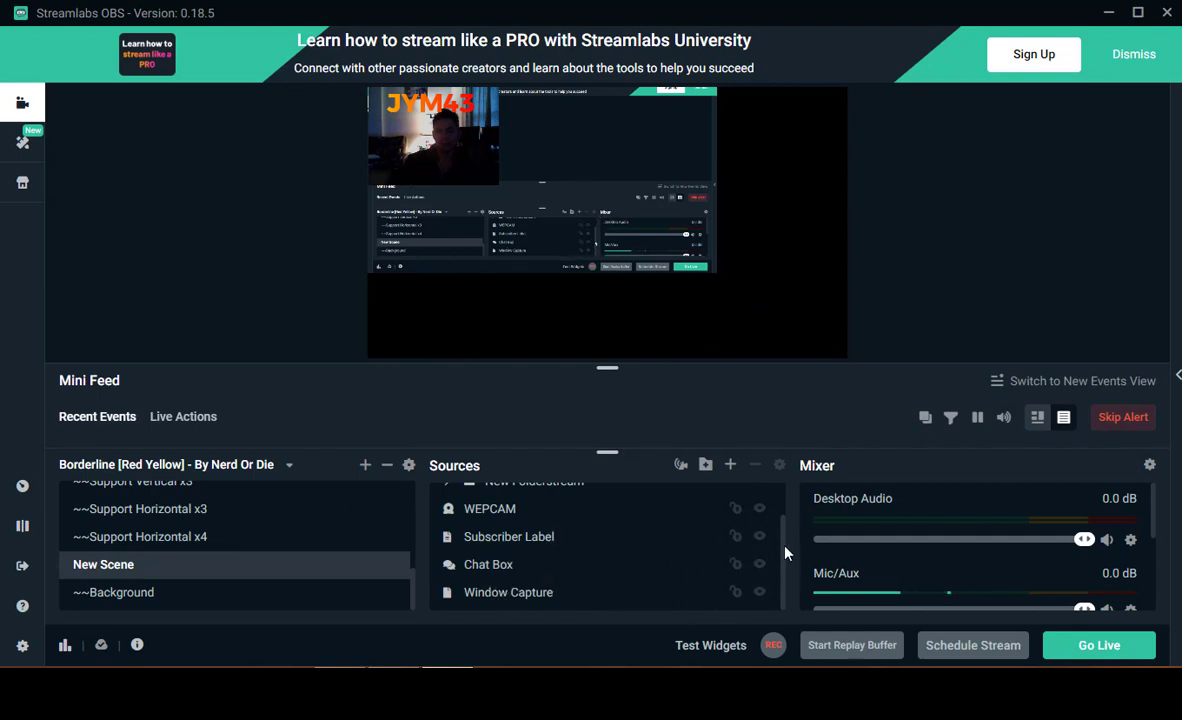
Open the Window Capture source's settings to check which windows are available, and bring up Google Chrome as a window to capture.
{"action": "left_click_drag", "start_coordinate": [784, 549], "coordinate": [786, 599]}
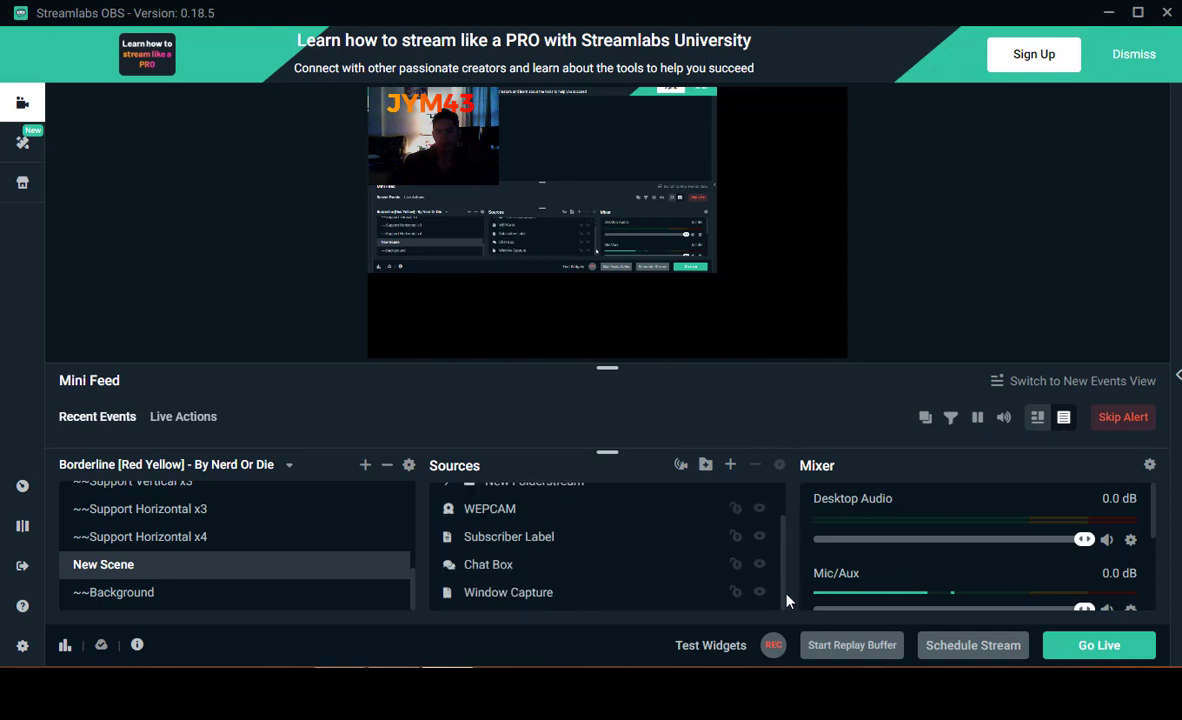
{"action": "left_click", "coordinate": [510, 595]}
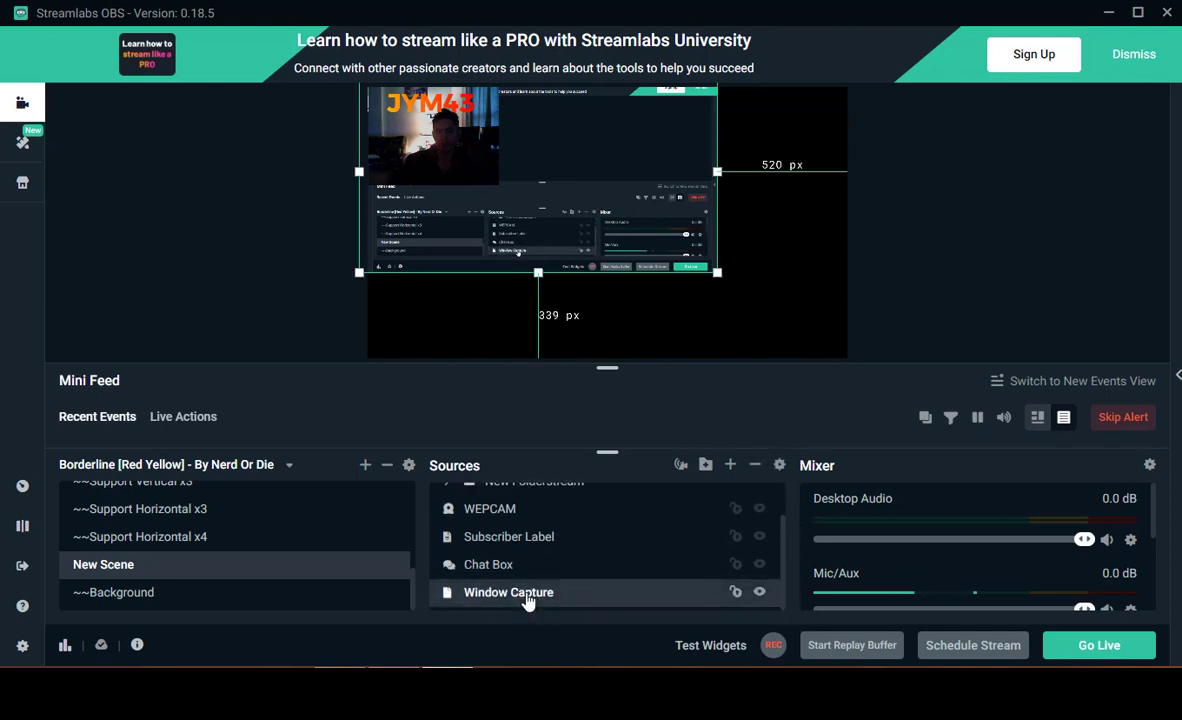
{"action": "left_click", "coordinate": [780, 467]}
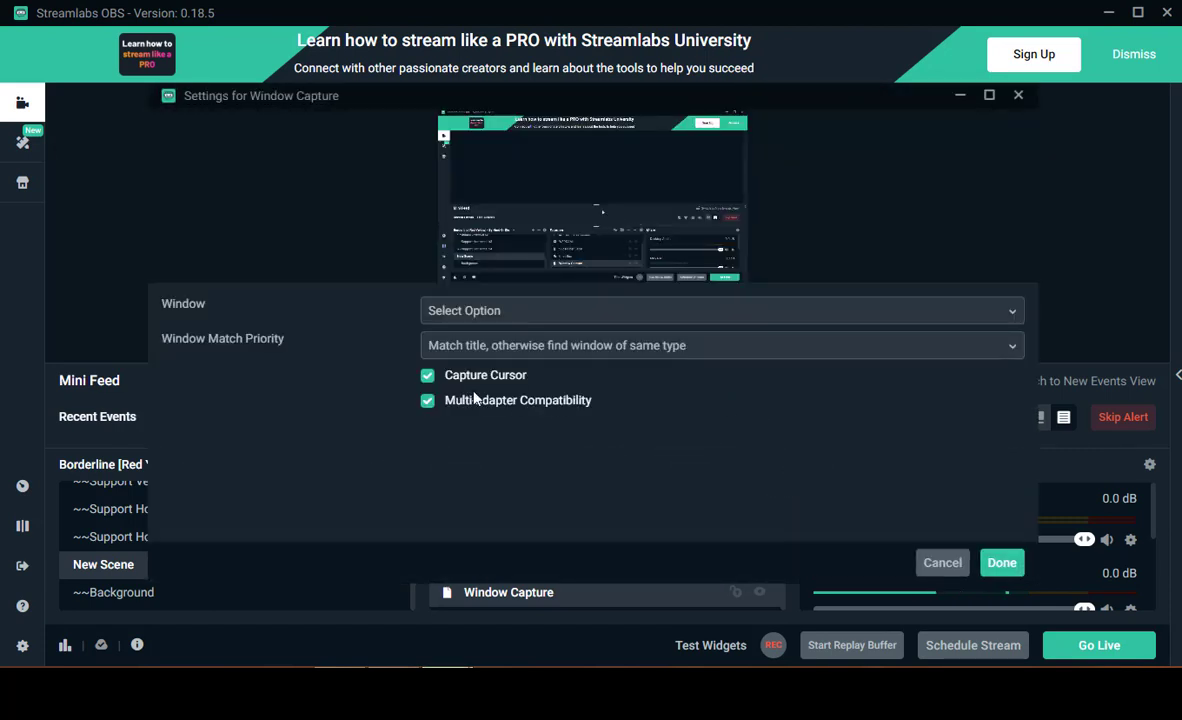
{"action": "left_click", "coordinate": [1010, 312]}
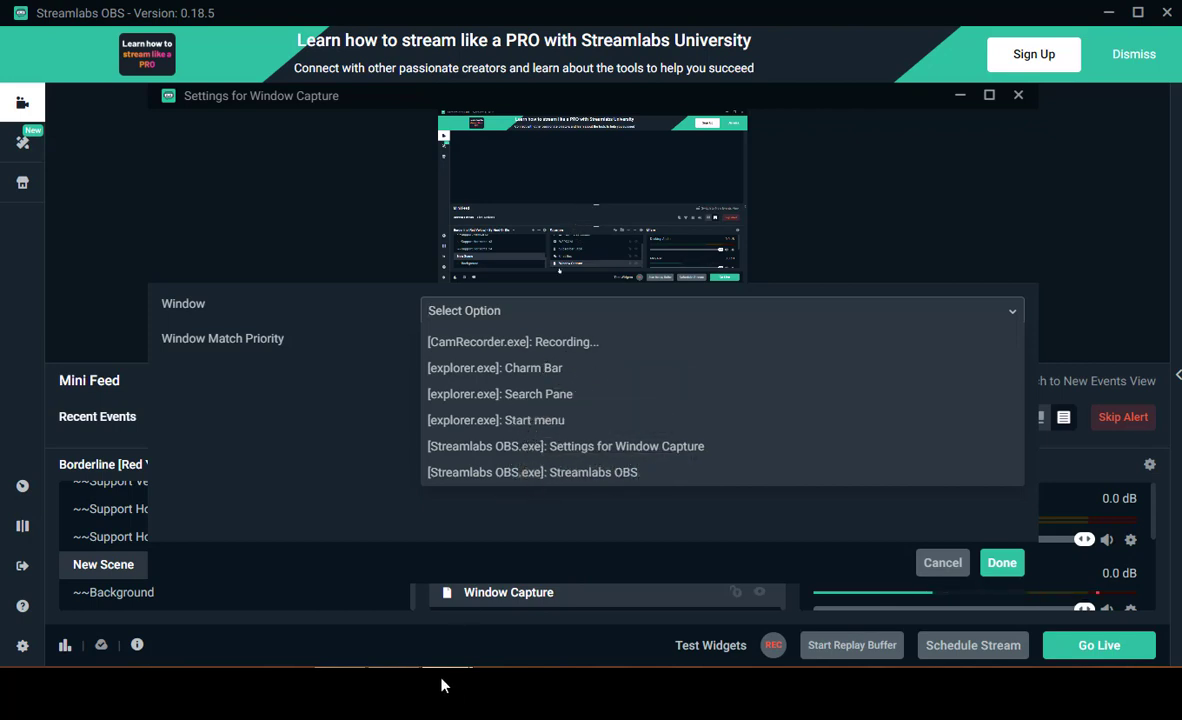
{"action": "mouse_move", "coordinate": [425, 662]}
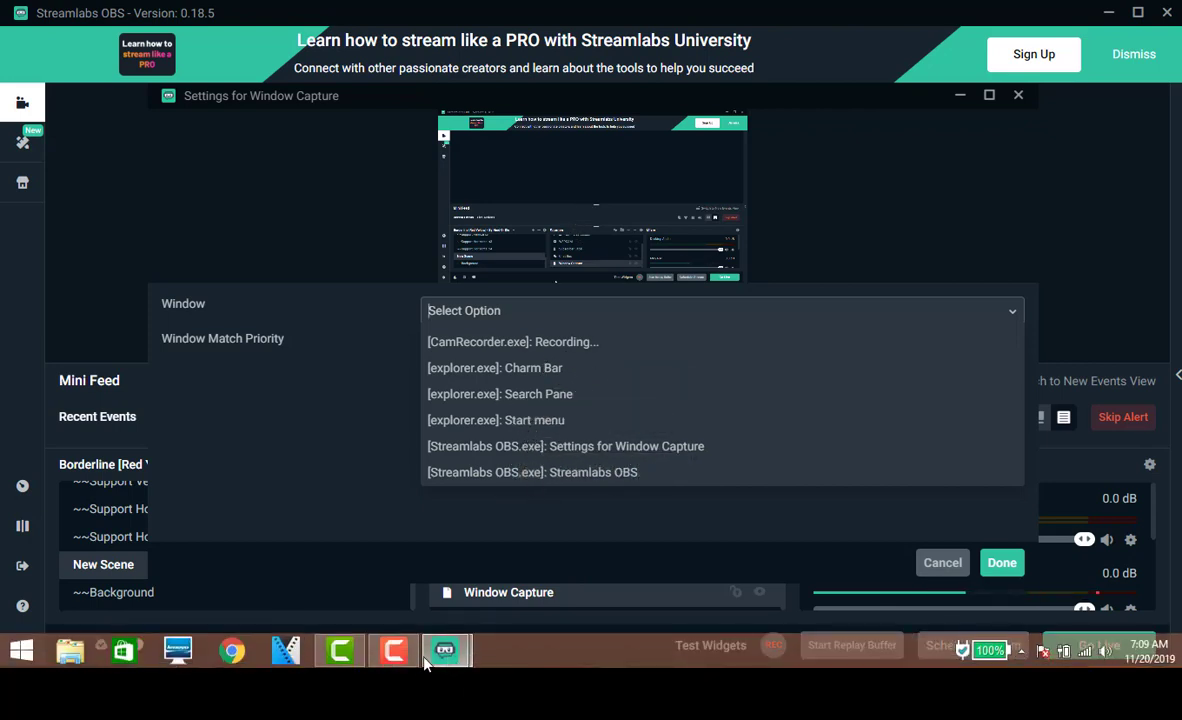
{"action": "left_click", "coordinate": [233, 662]}
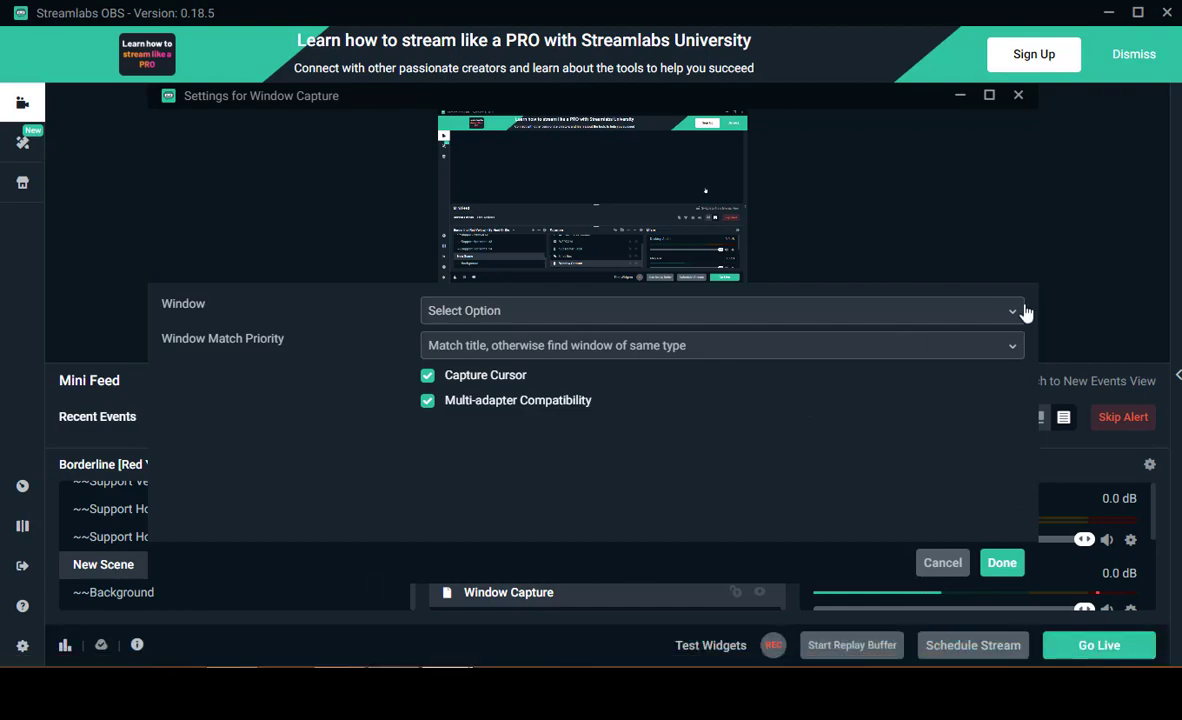